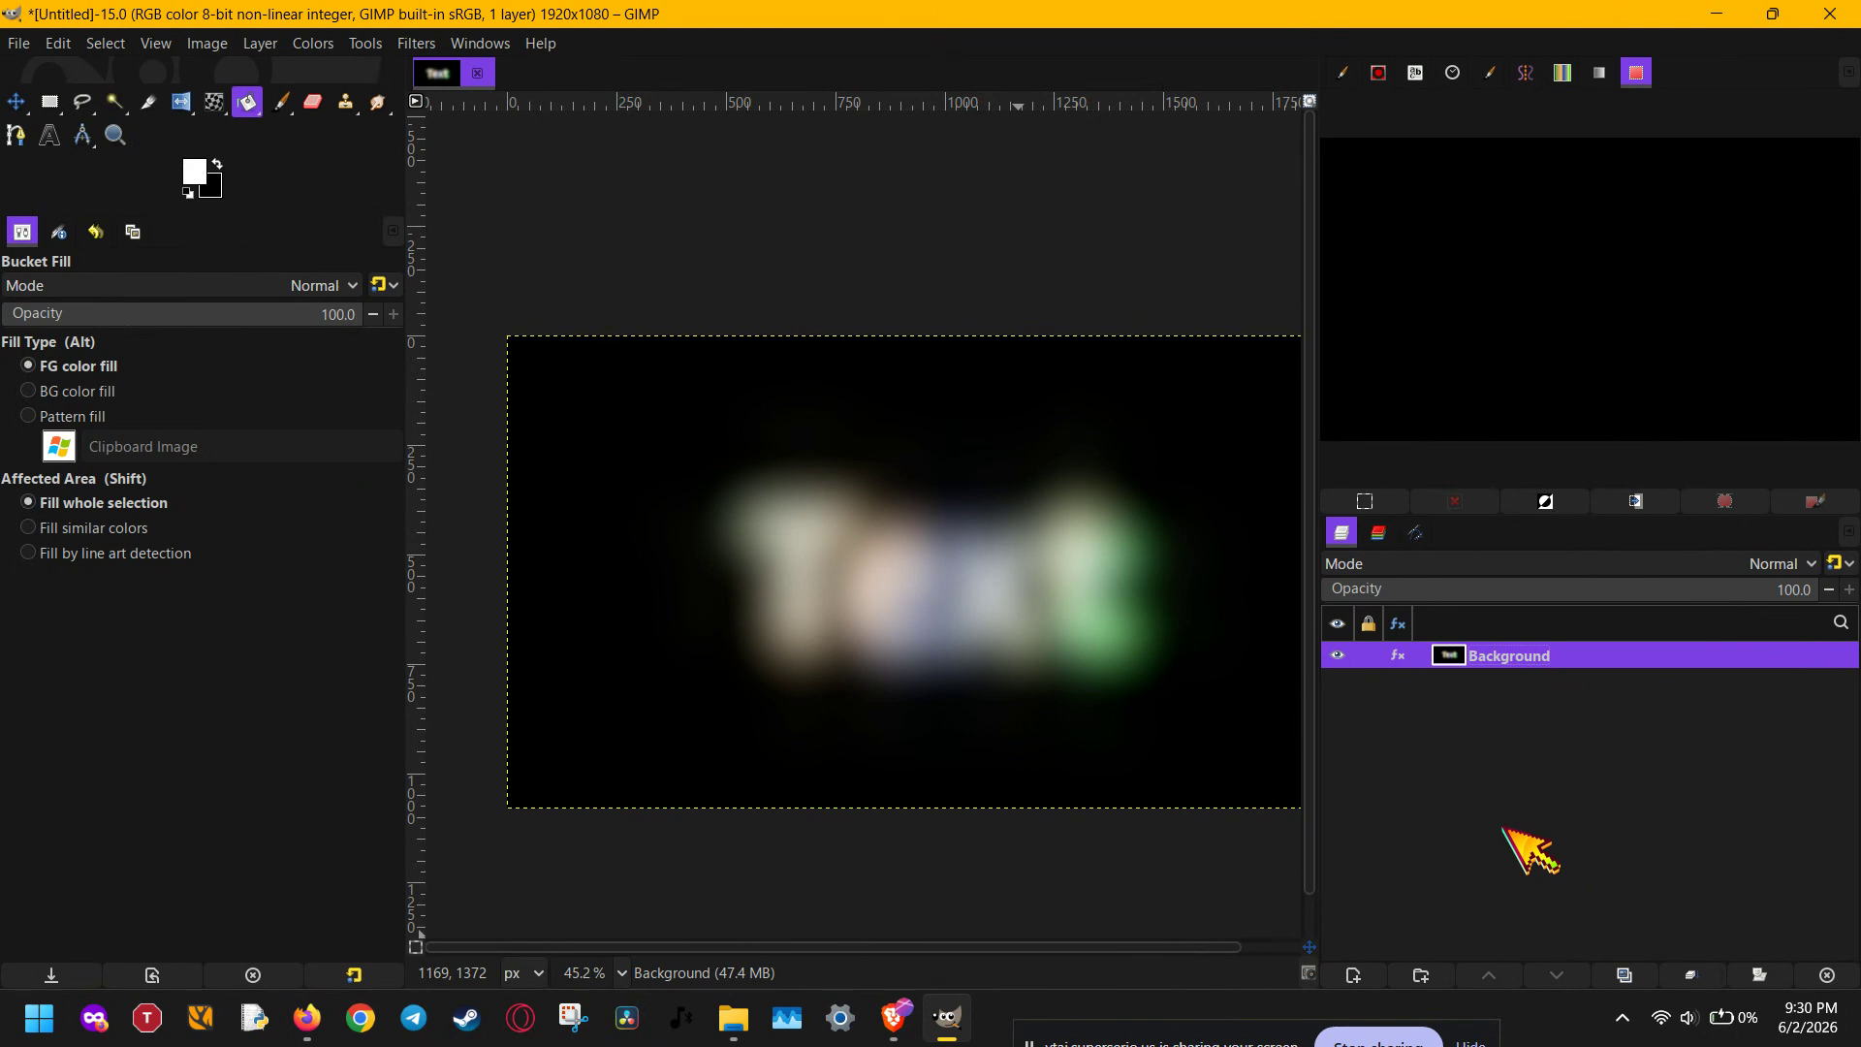
- Add a transparent layer named border and try a Gaussian Blur of 67.75 in X and Y on it
{"action": "left_click", "coordinate": [1353, 975]}
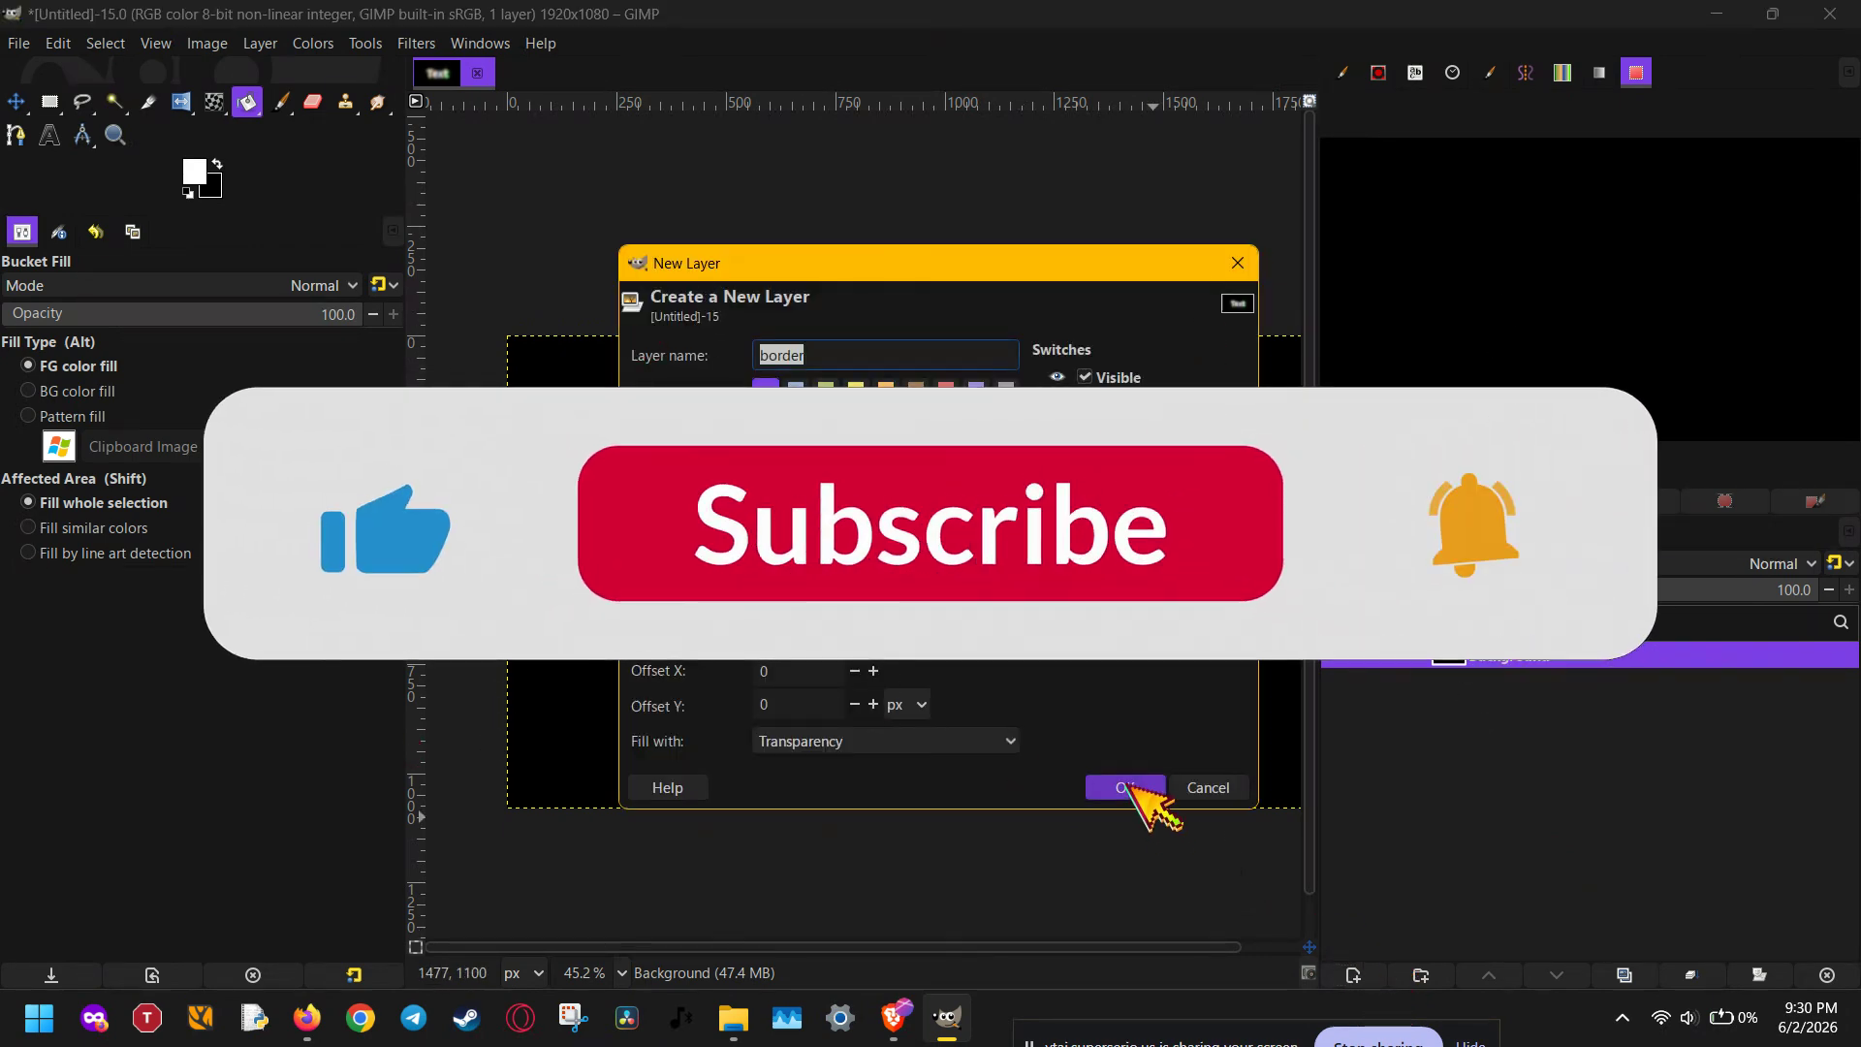
{"action": "left_click", "coordinate": [1128, 785]}
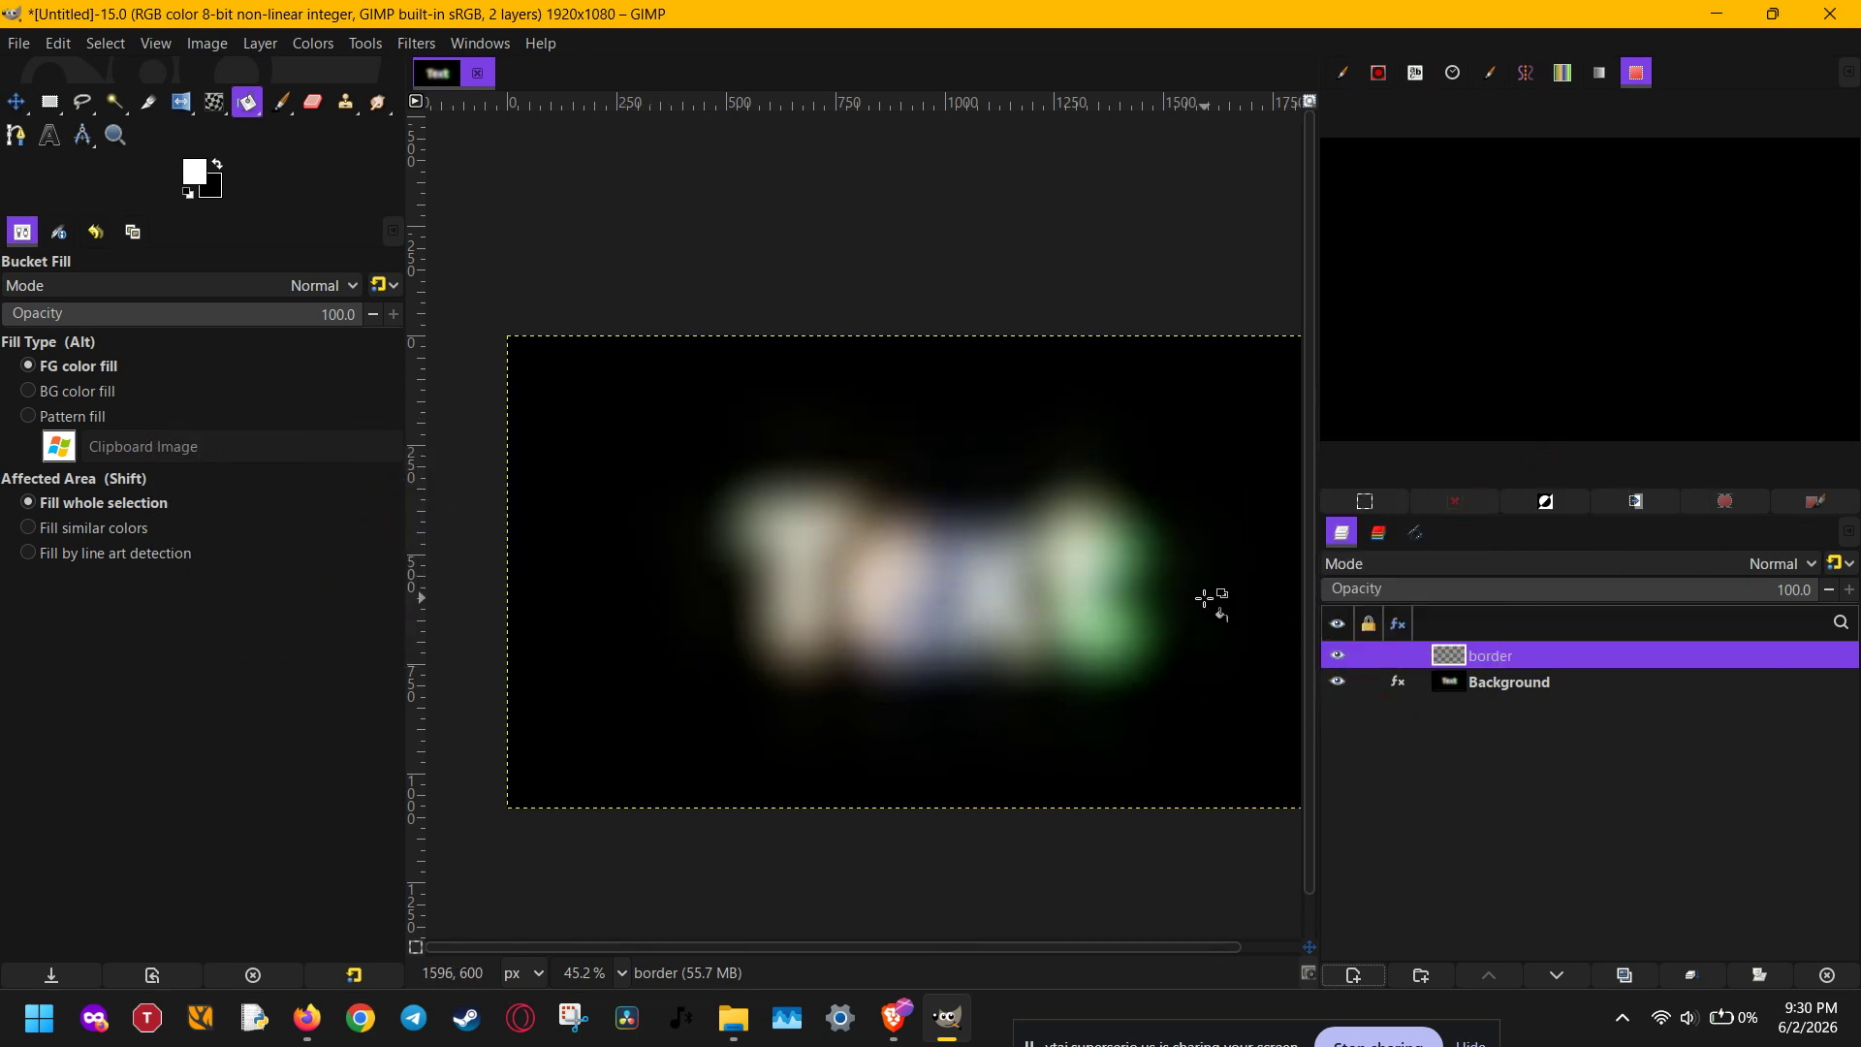
{"action": "left_click", "coordinate": [417, 43]}
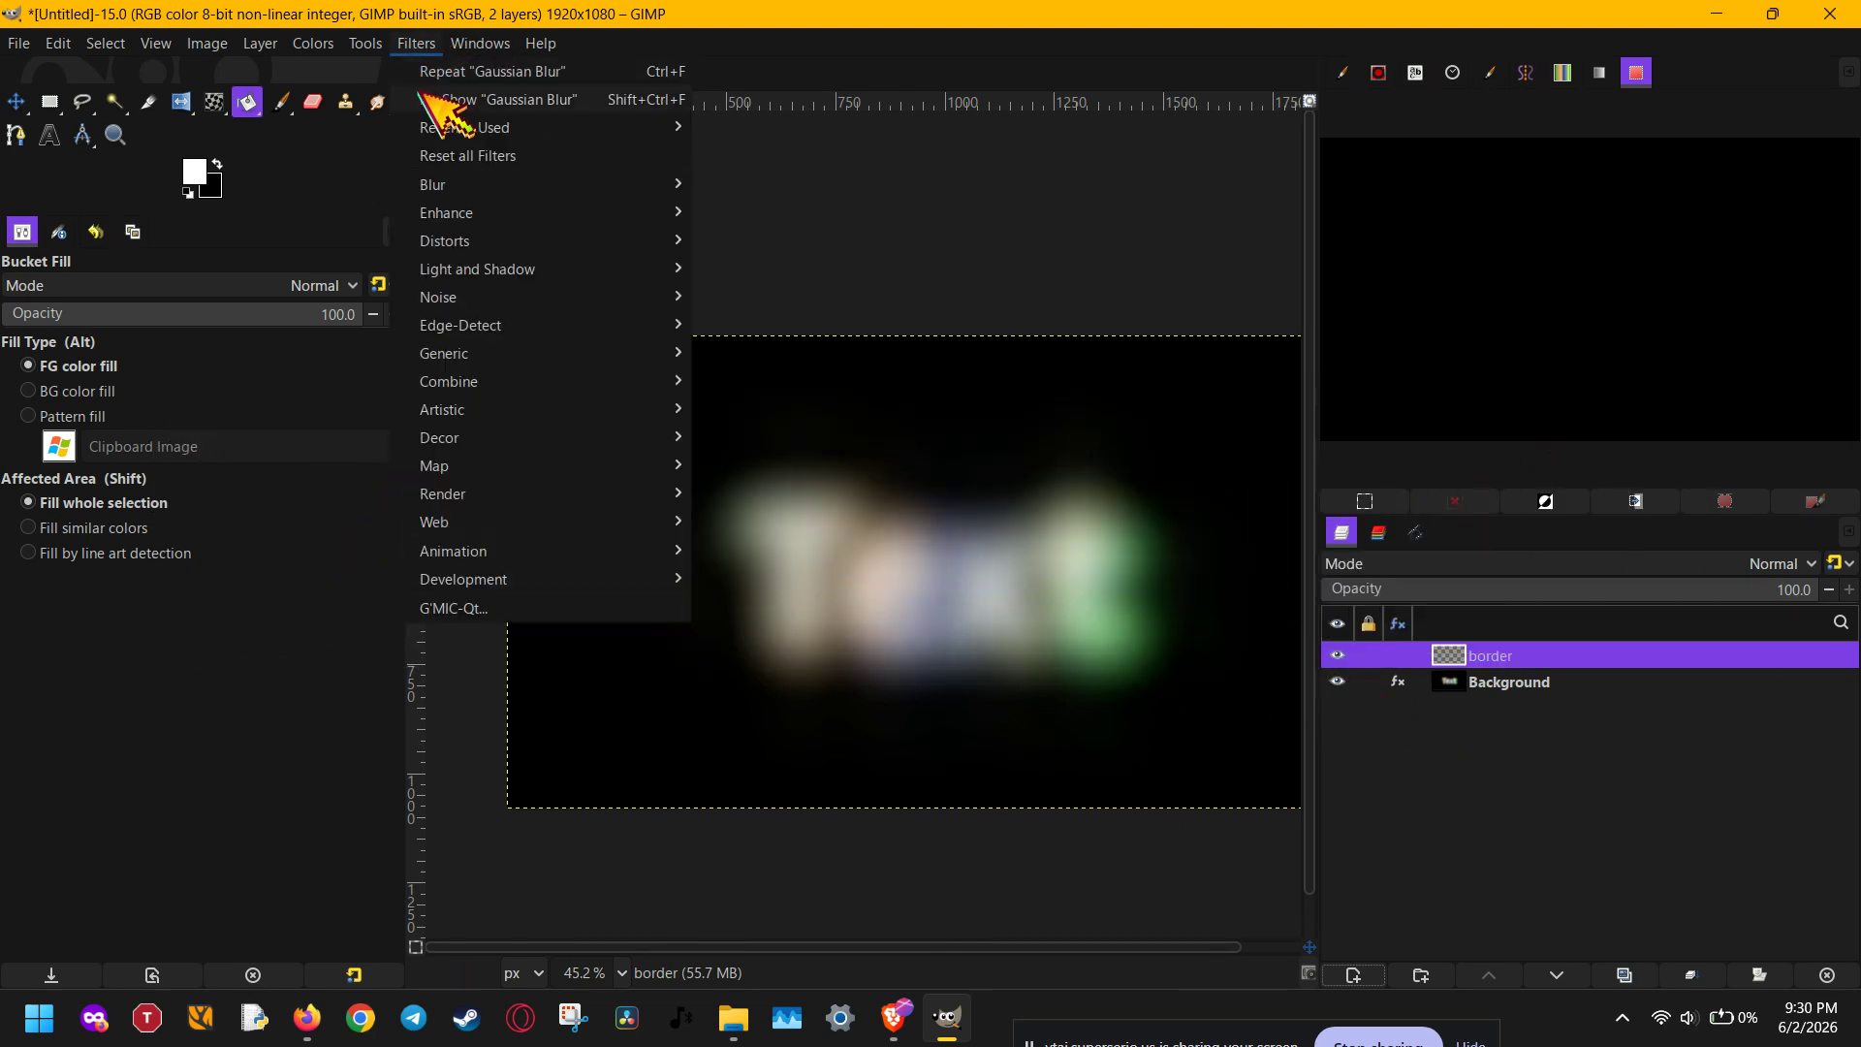
{"action": "mouse_move", "coordinate": [445, 186]}
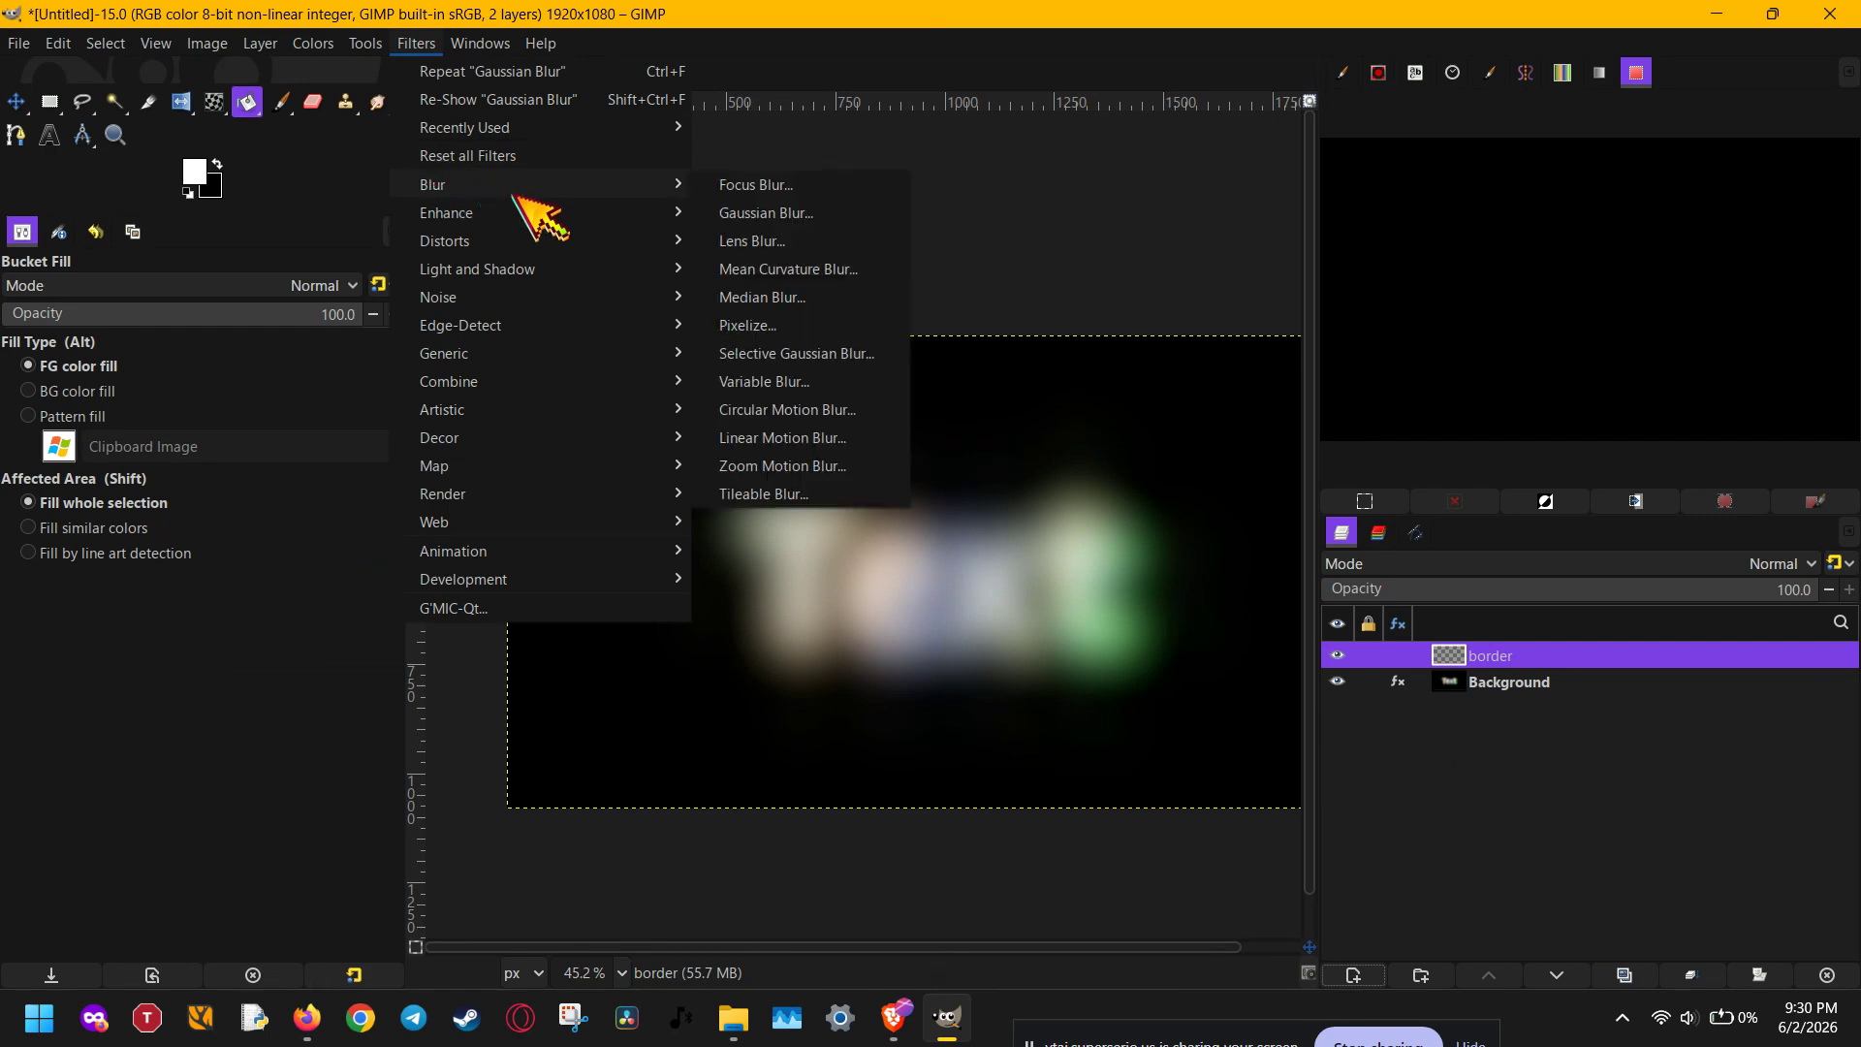
{"action": "left_click", "coordinate": [779, 218]}
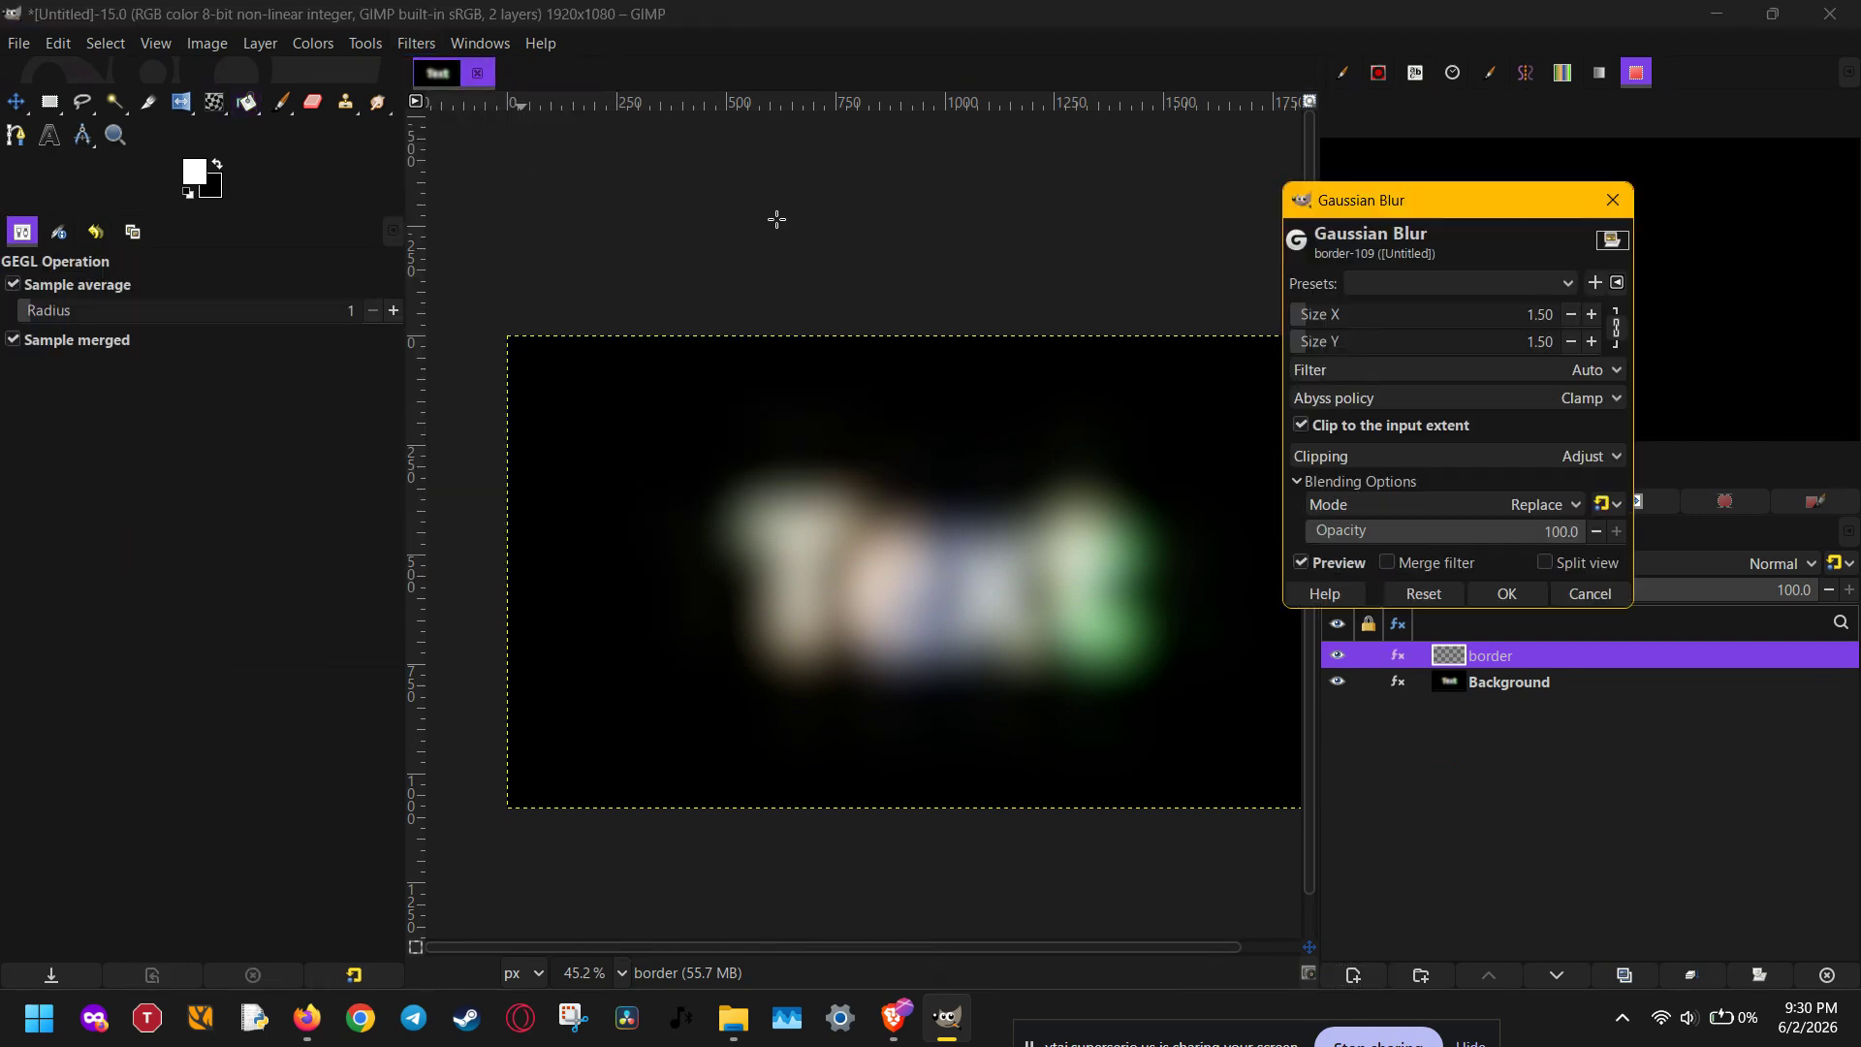
{"action": "left_click", "coordinate": [1472, 318]}
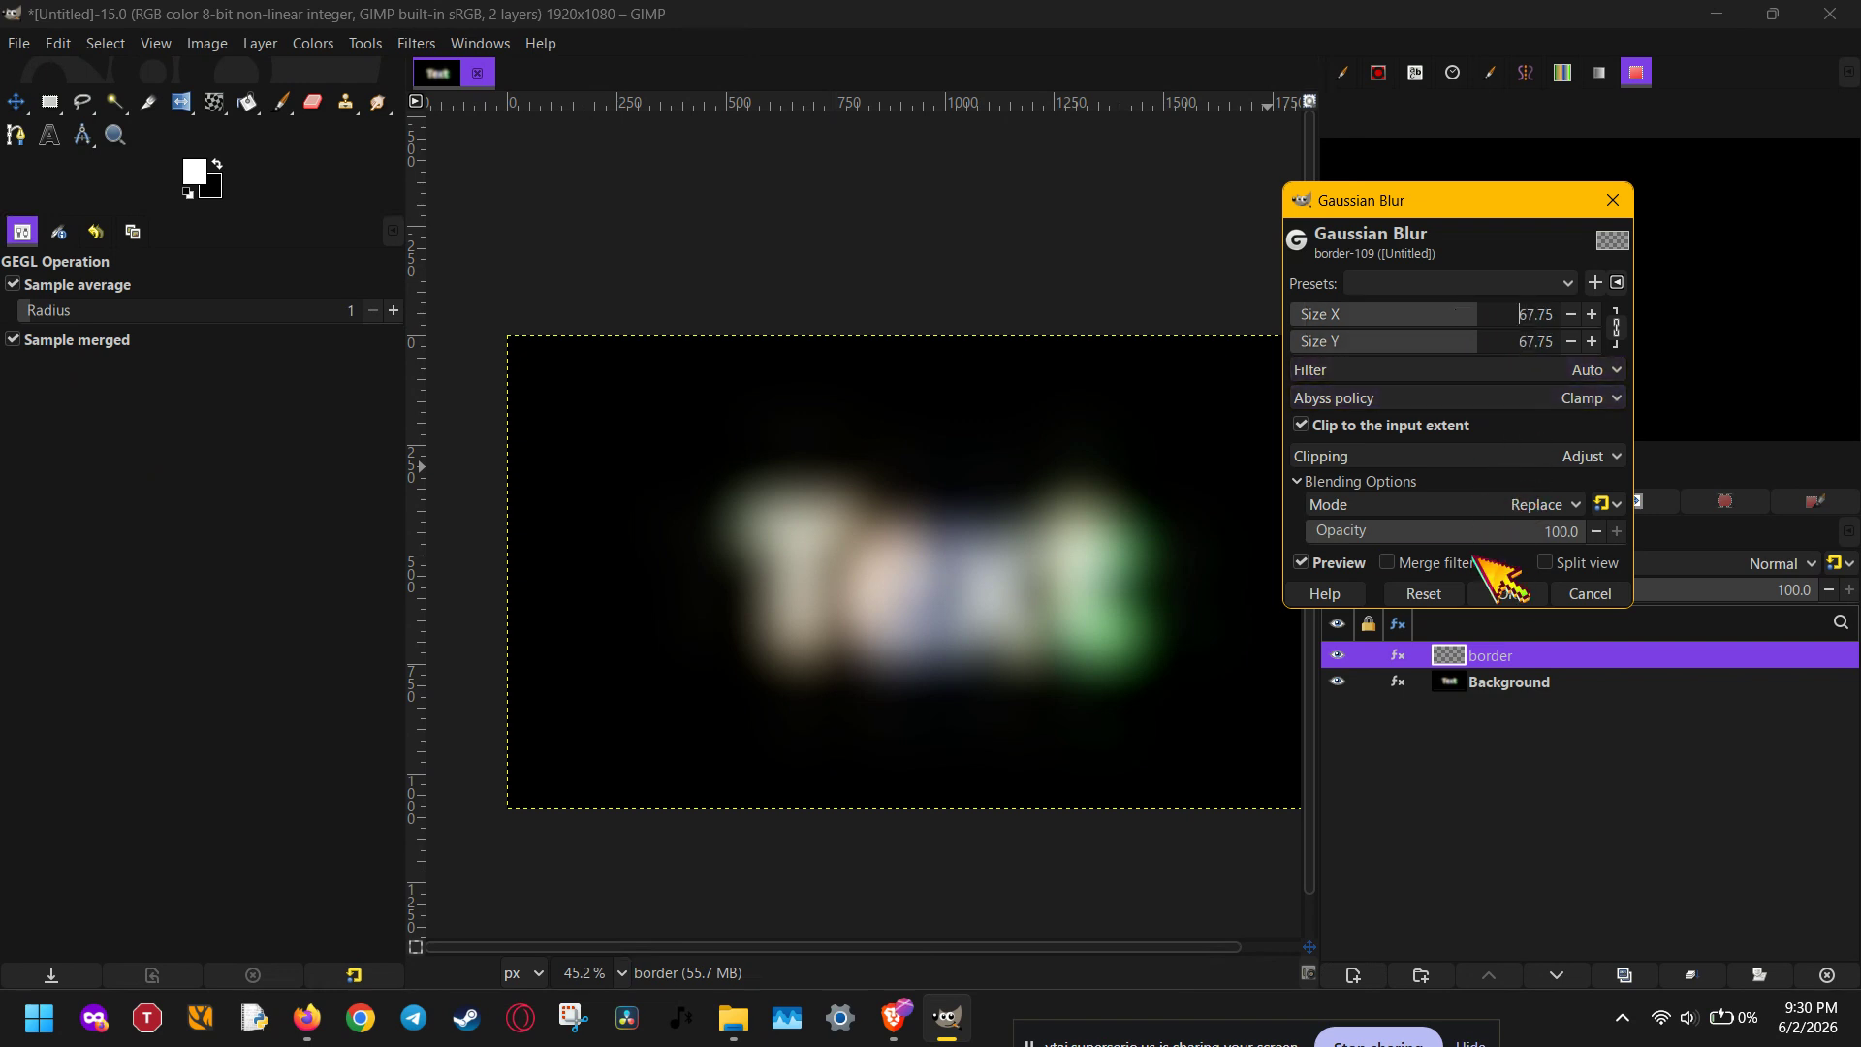
{"action": "left_click", "coordinate": [1493, 591]}
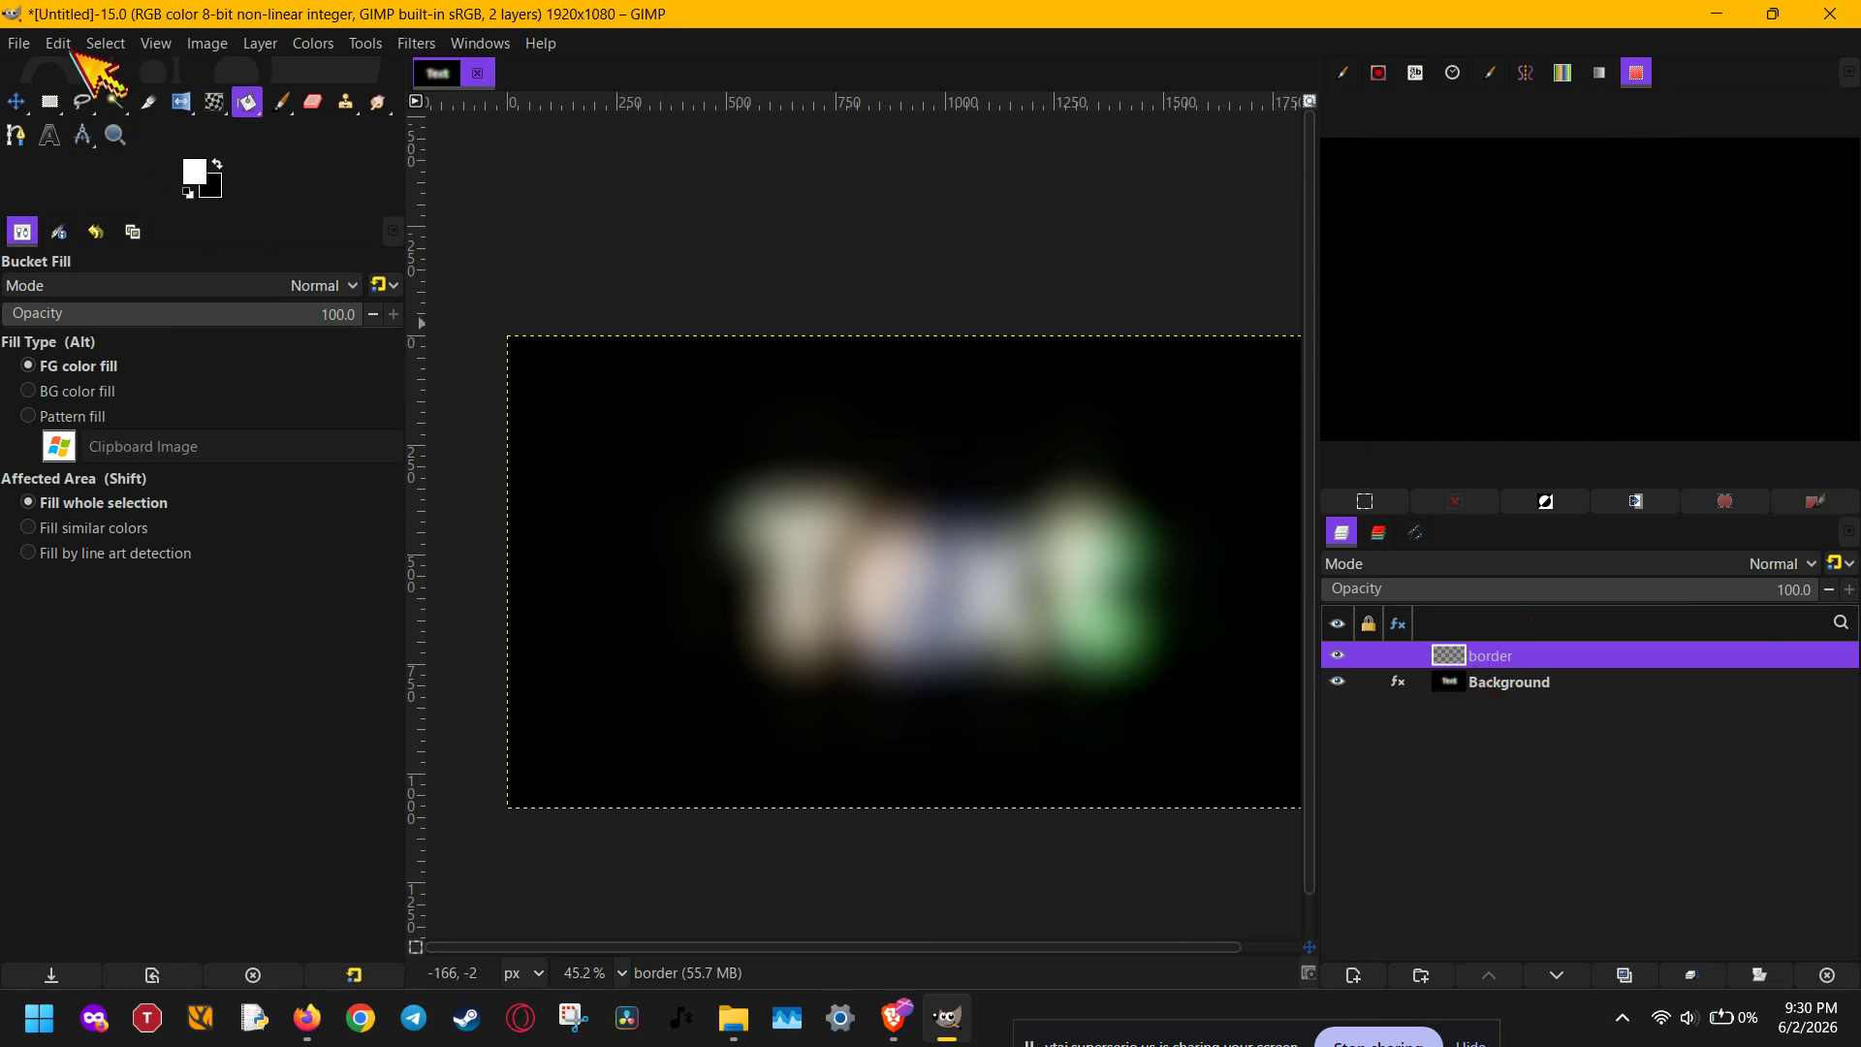
- Undo the new layer and the Gaussian Blur on the Background layer, and redo the blur
{"action": "left_click", "coordinate": [68, 46]}
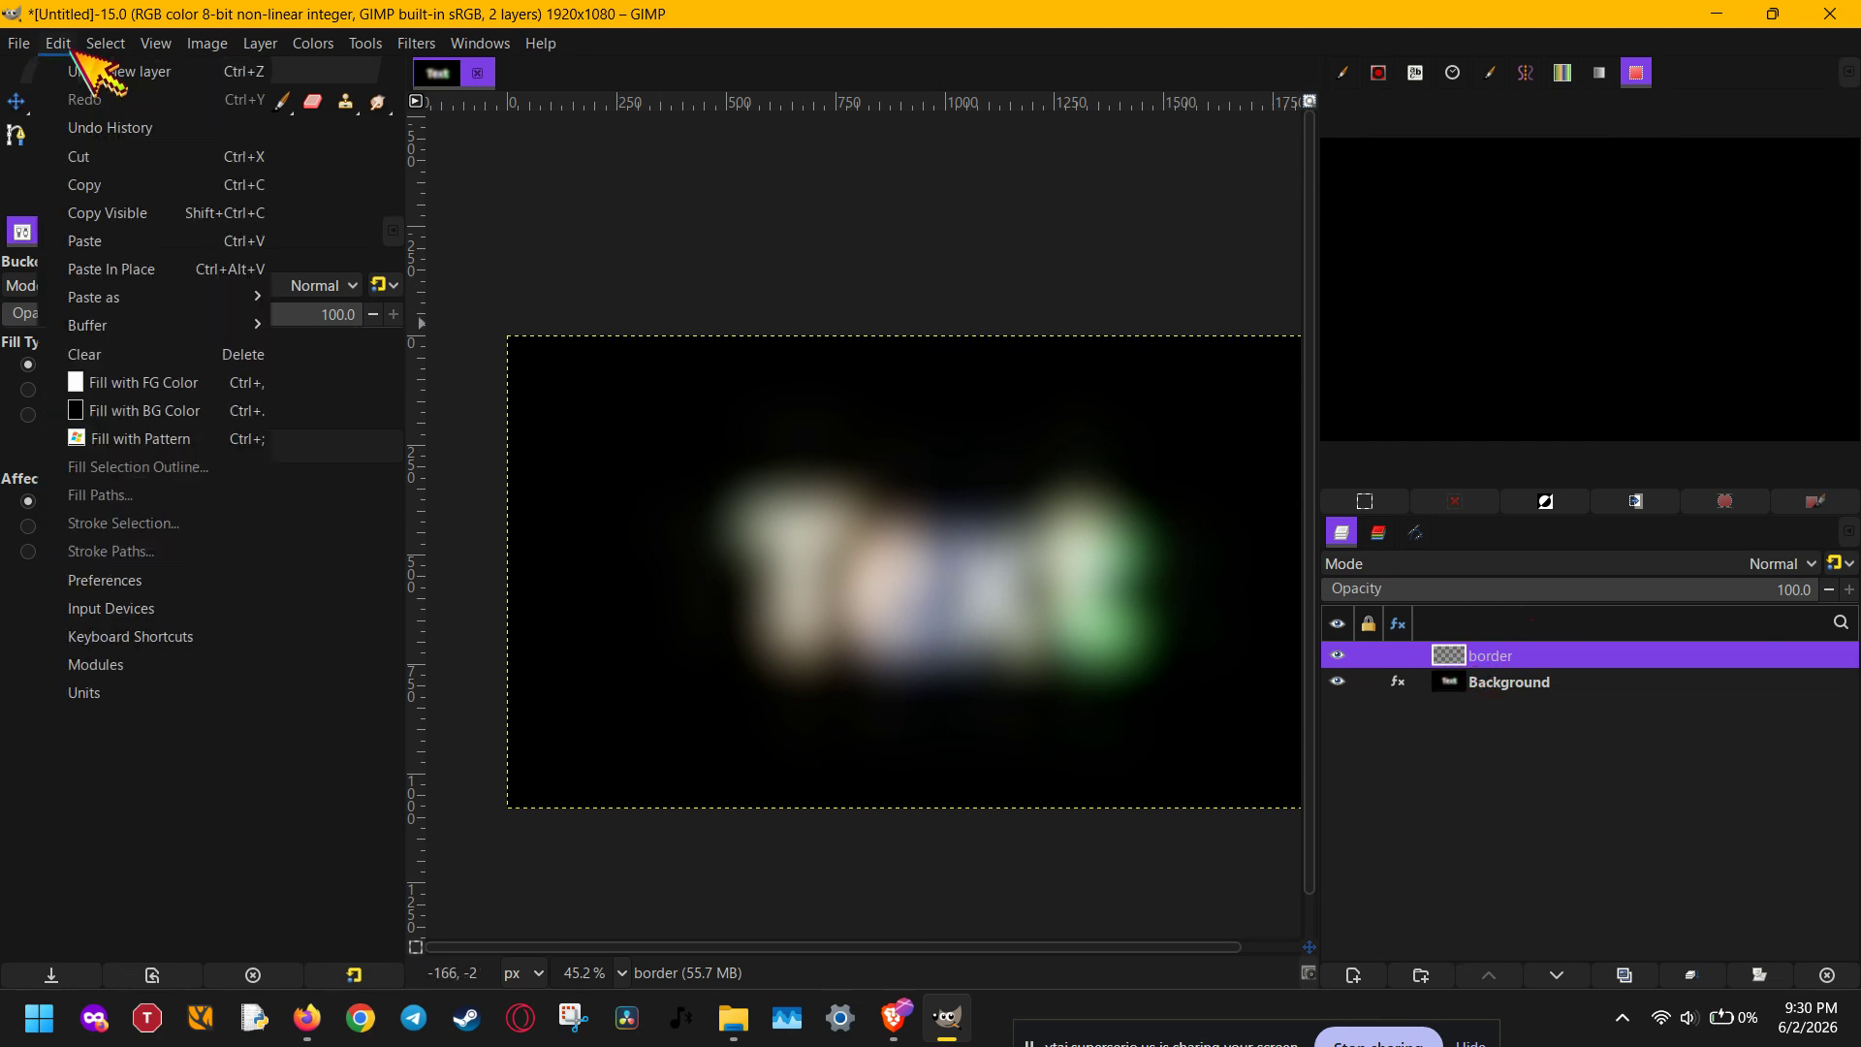
{"action": "left_click", "coordinate": [219, 76]}
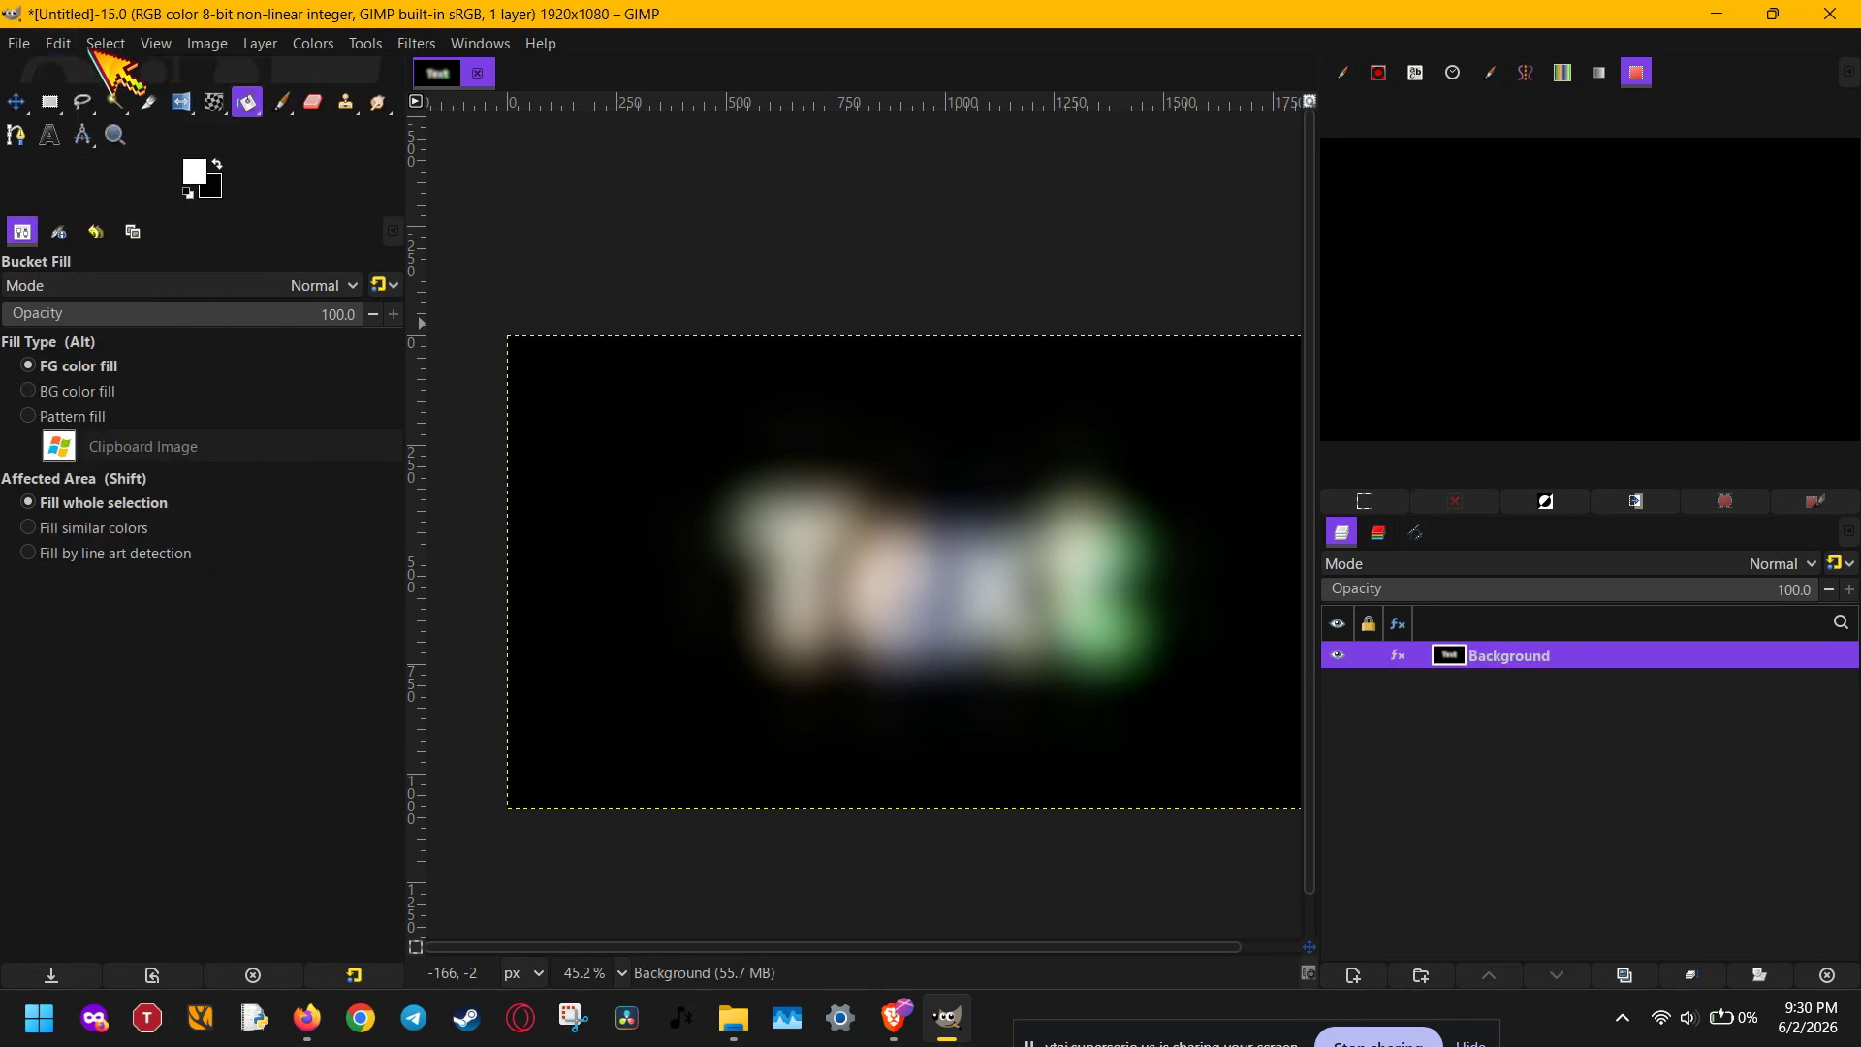
{"action": "left_click", "coordinate": [70, 46]}
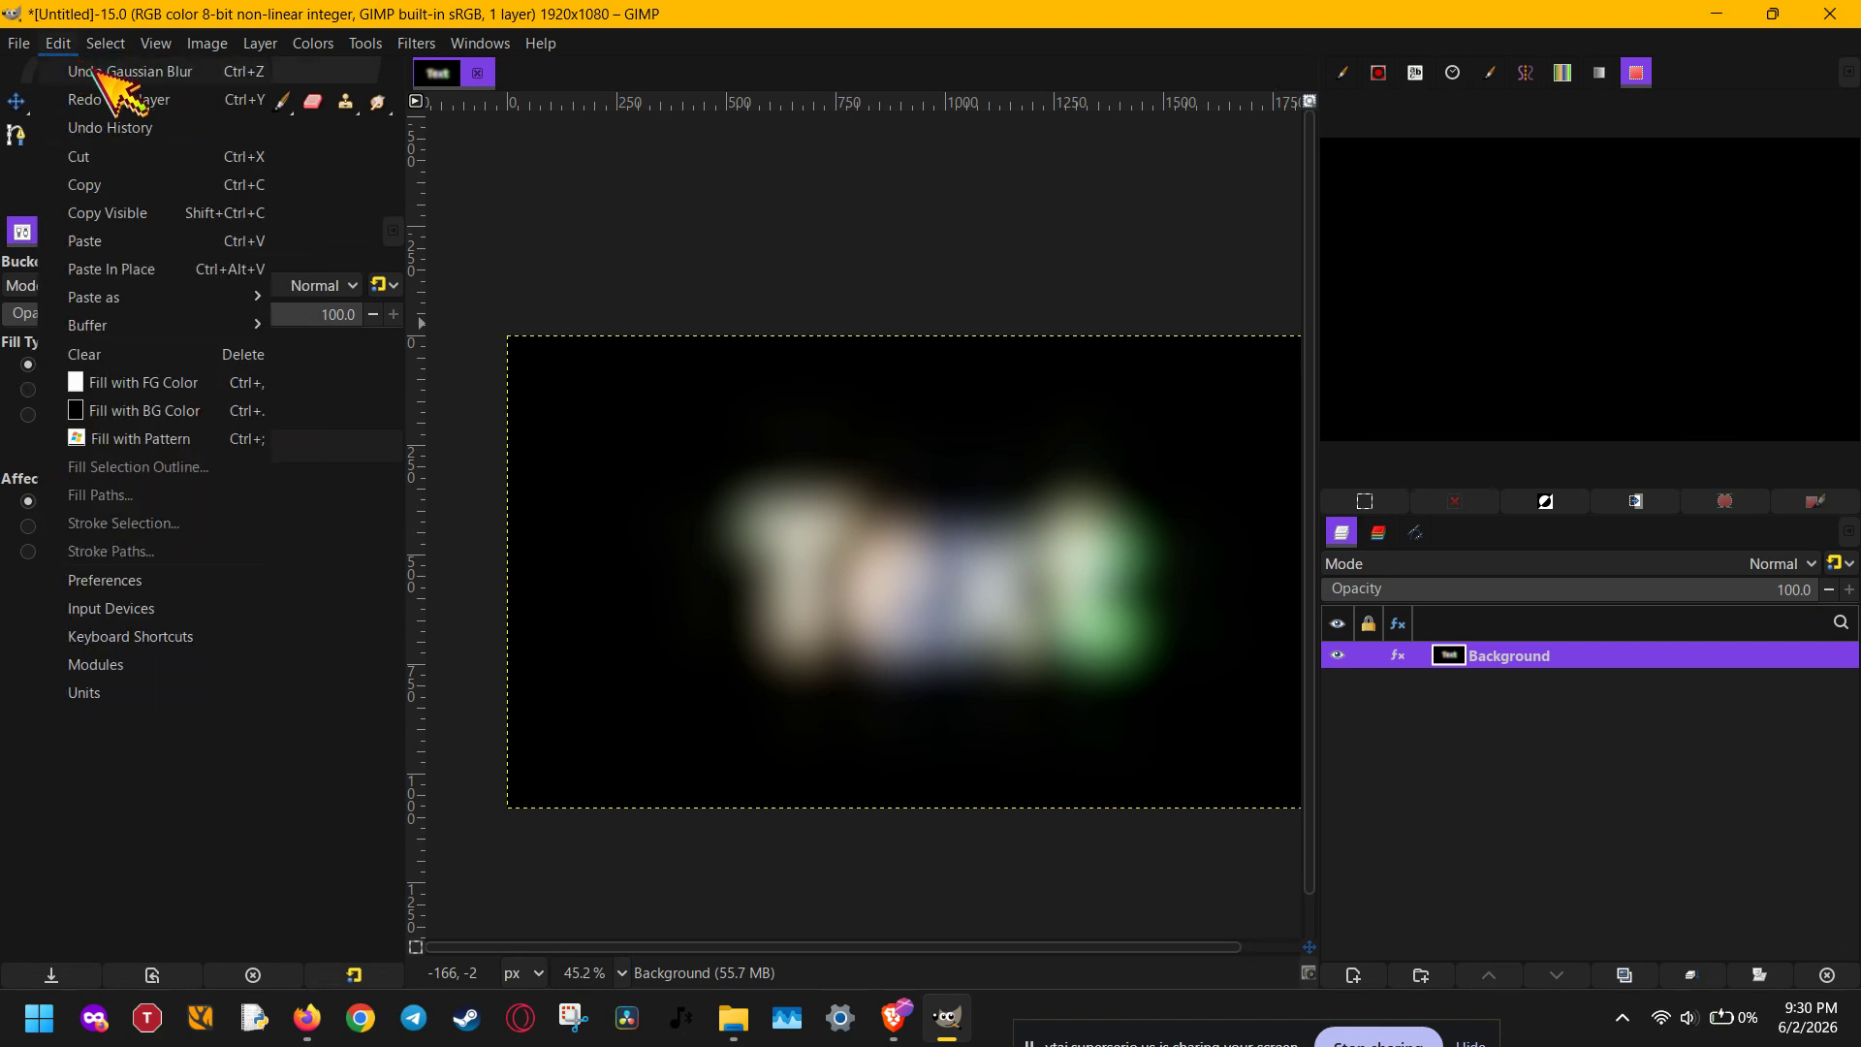
{"action": "left_click", "coordinate": [97, 75]}
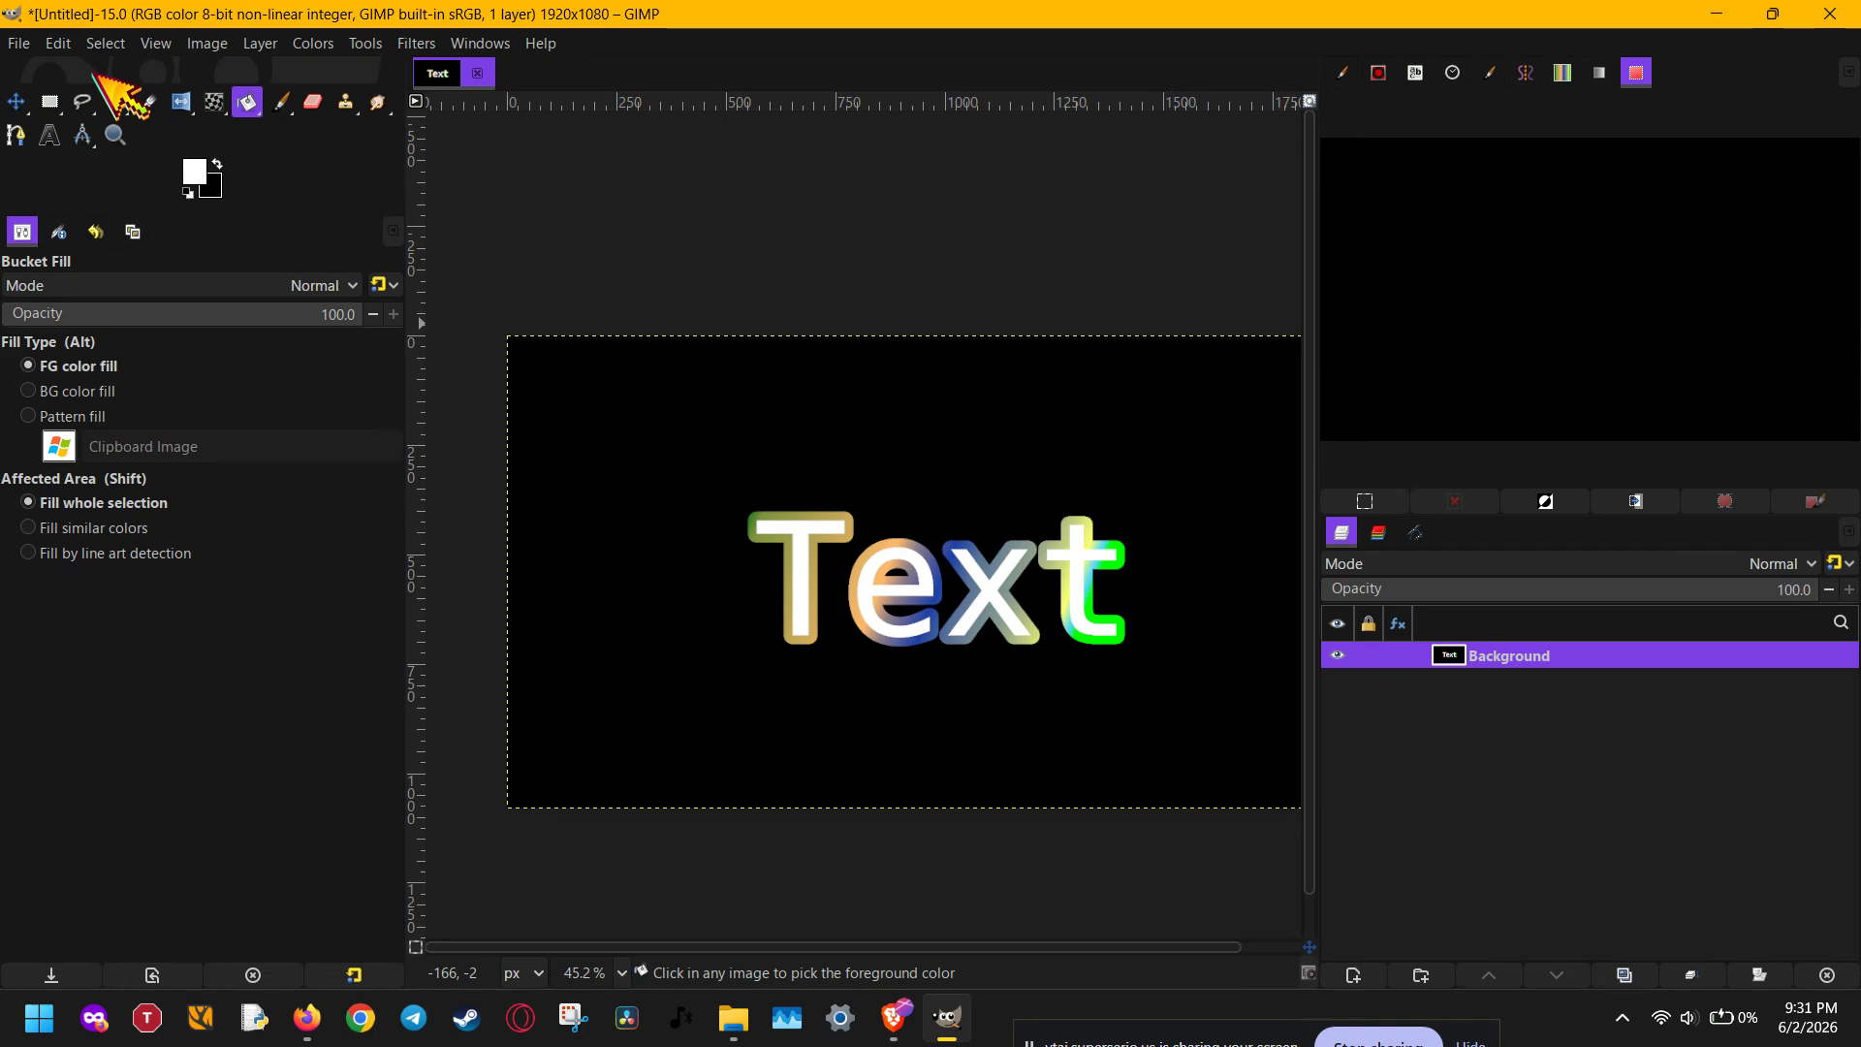
{"action": "key", "text": "ctrl+y"}
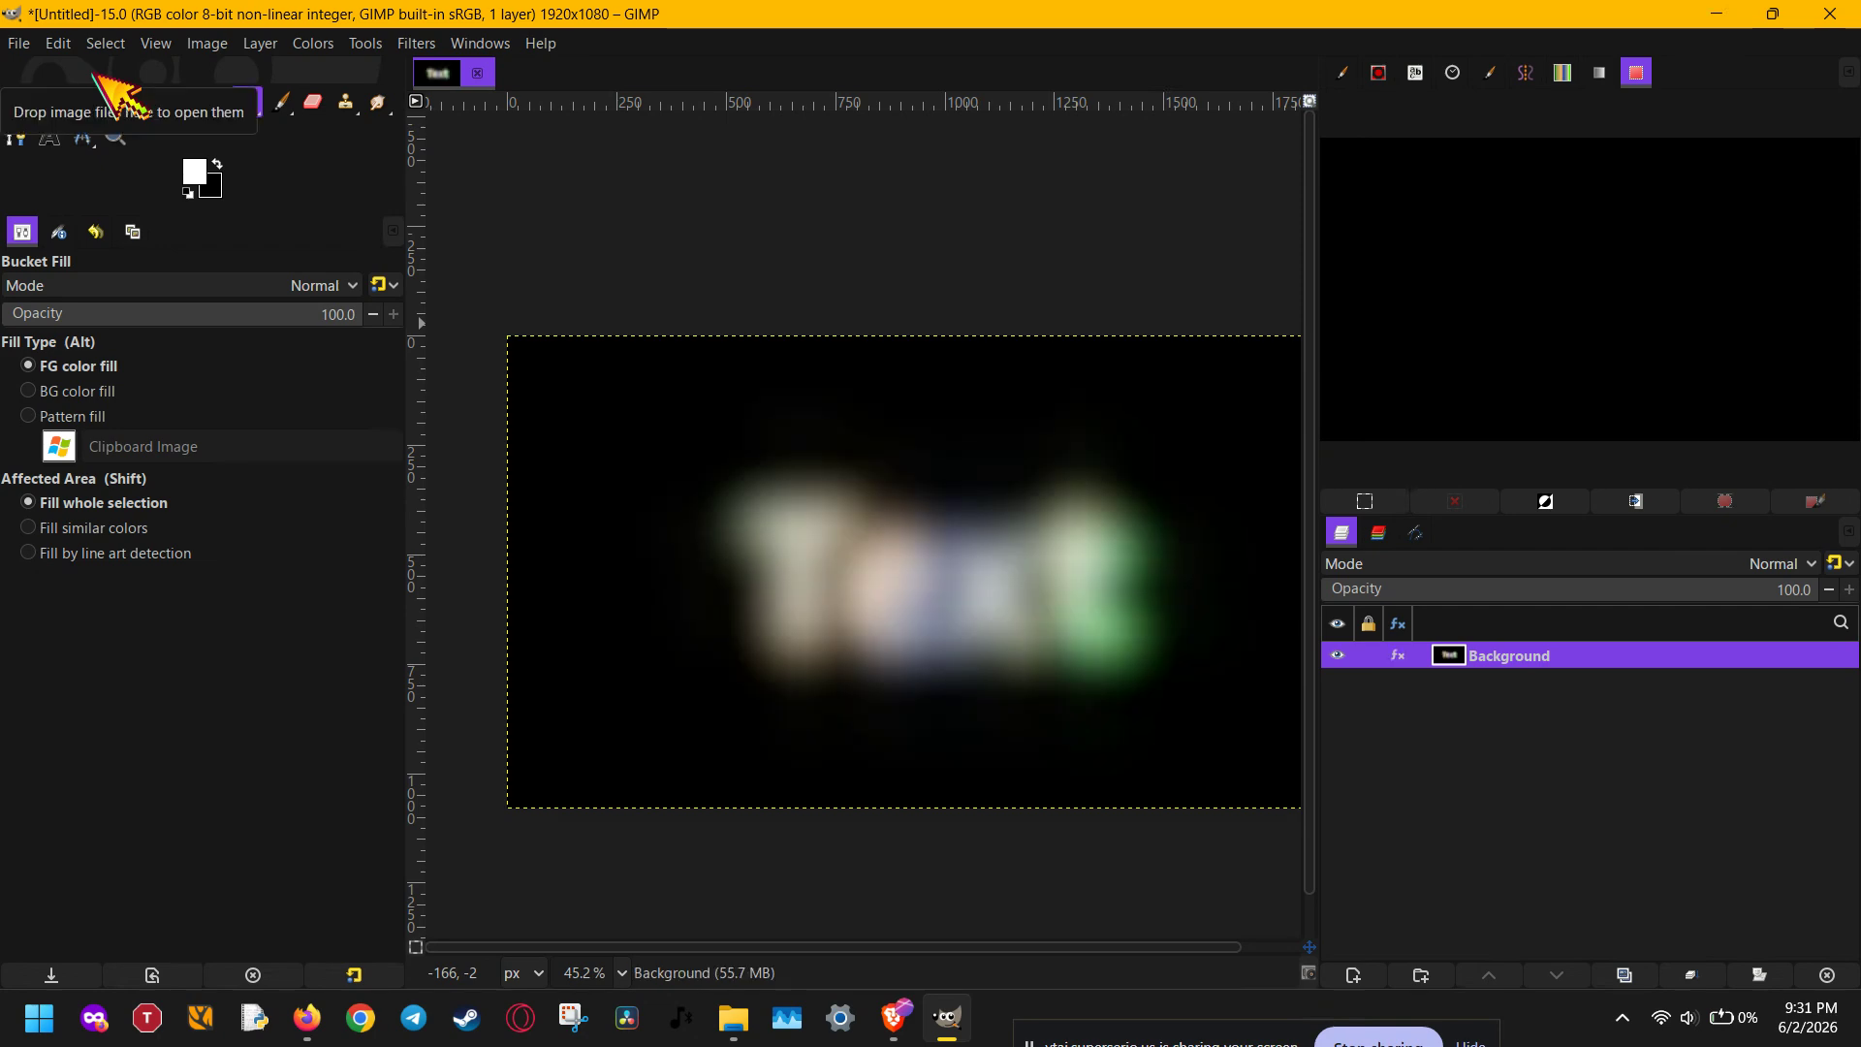
- Show the Undo History dockable dialog
{"action": "left_click", "coordinate": [58, 42]}
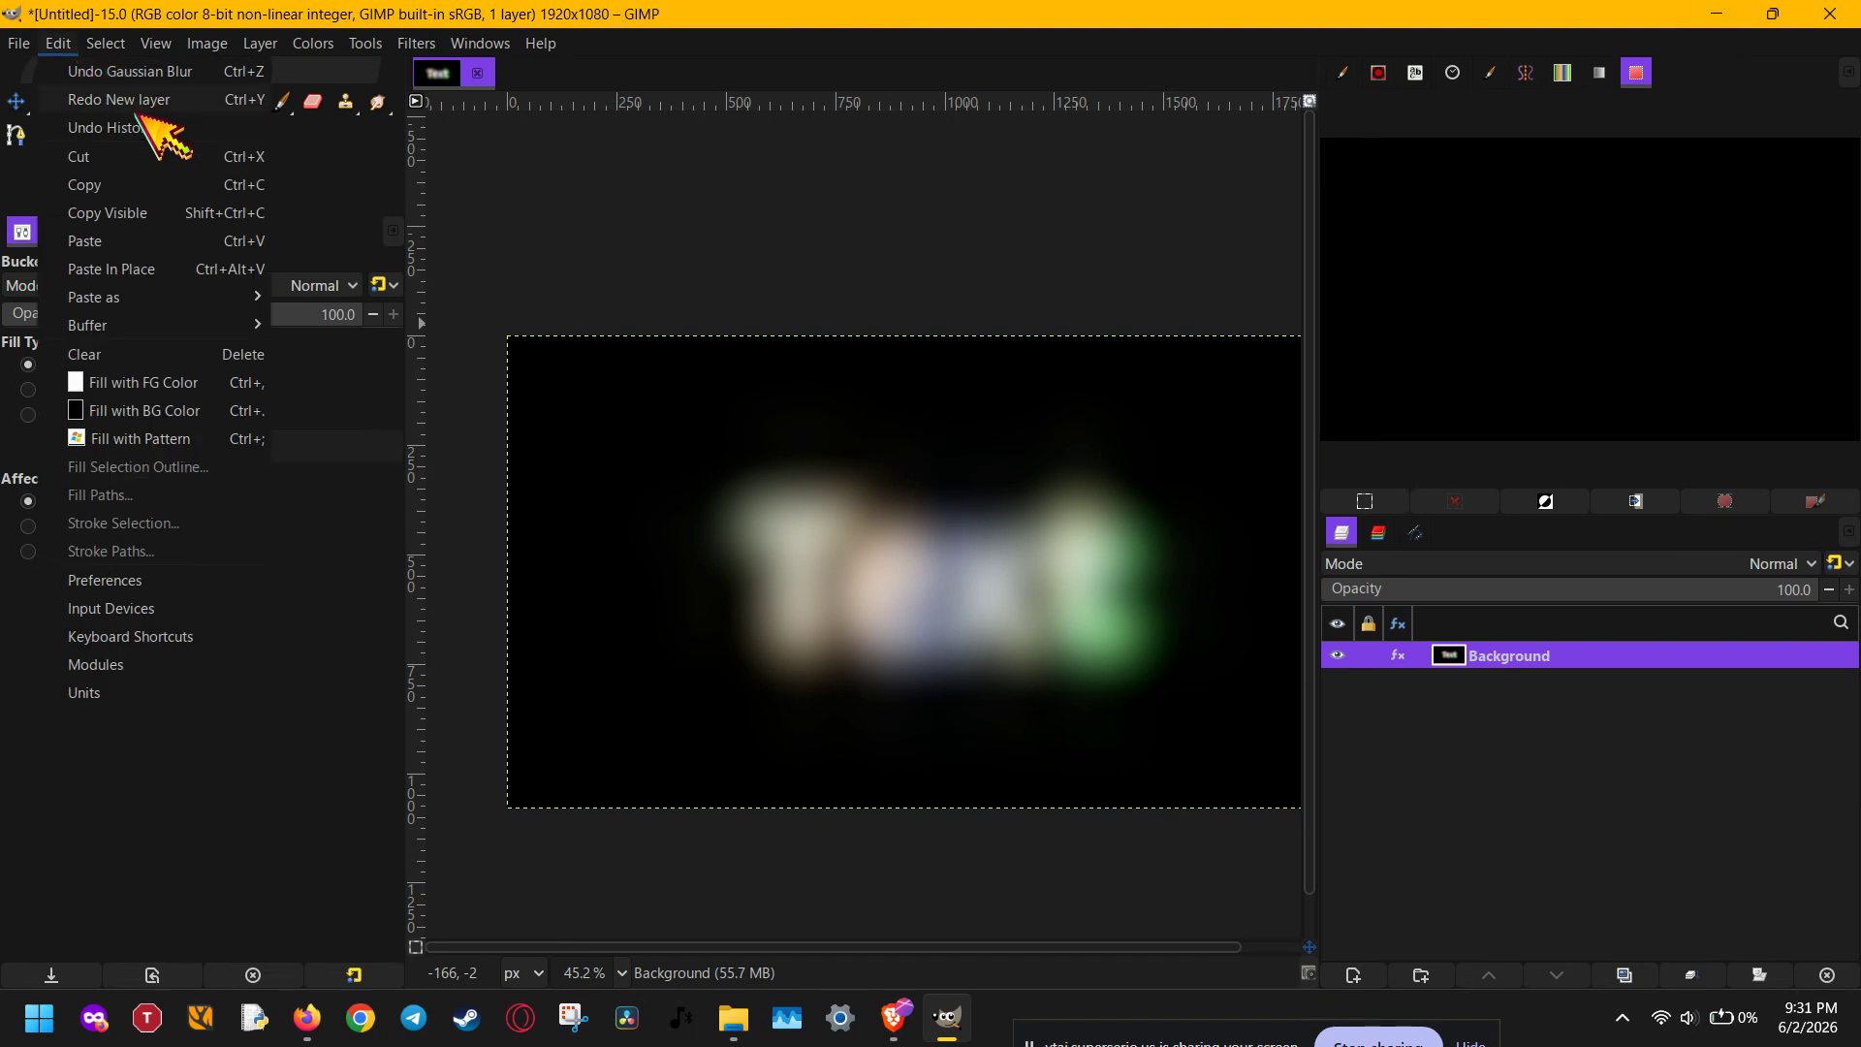
{"action": "mouse_move", "coordinate": [485, 46]}
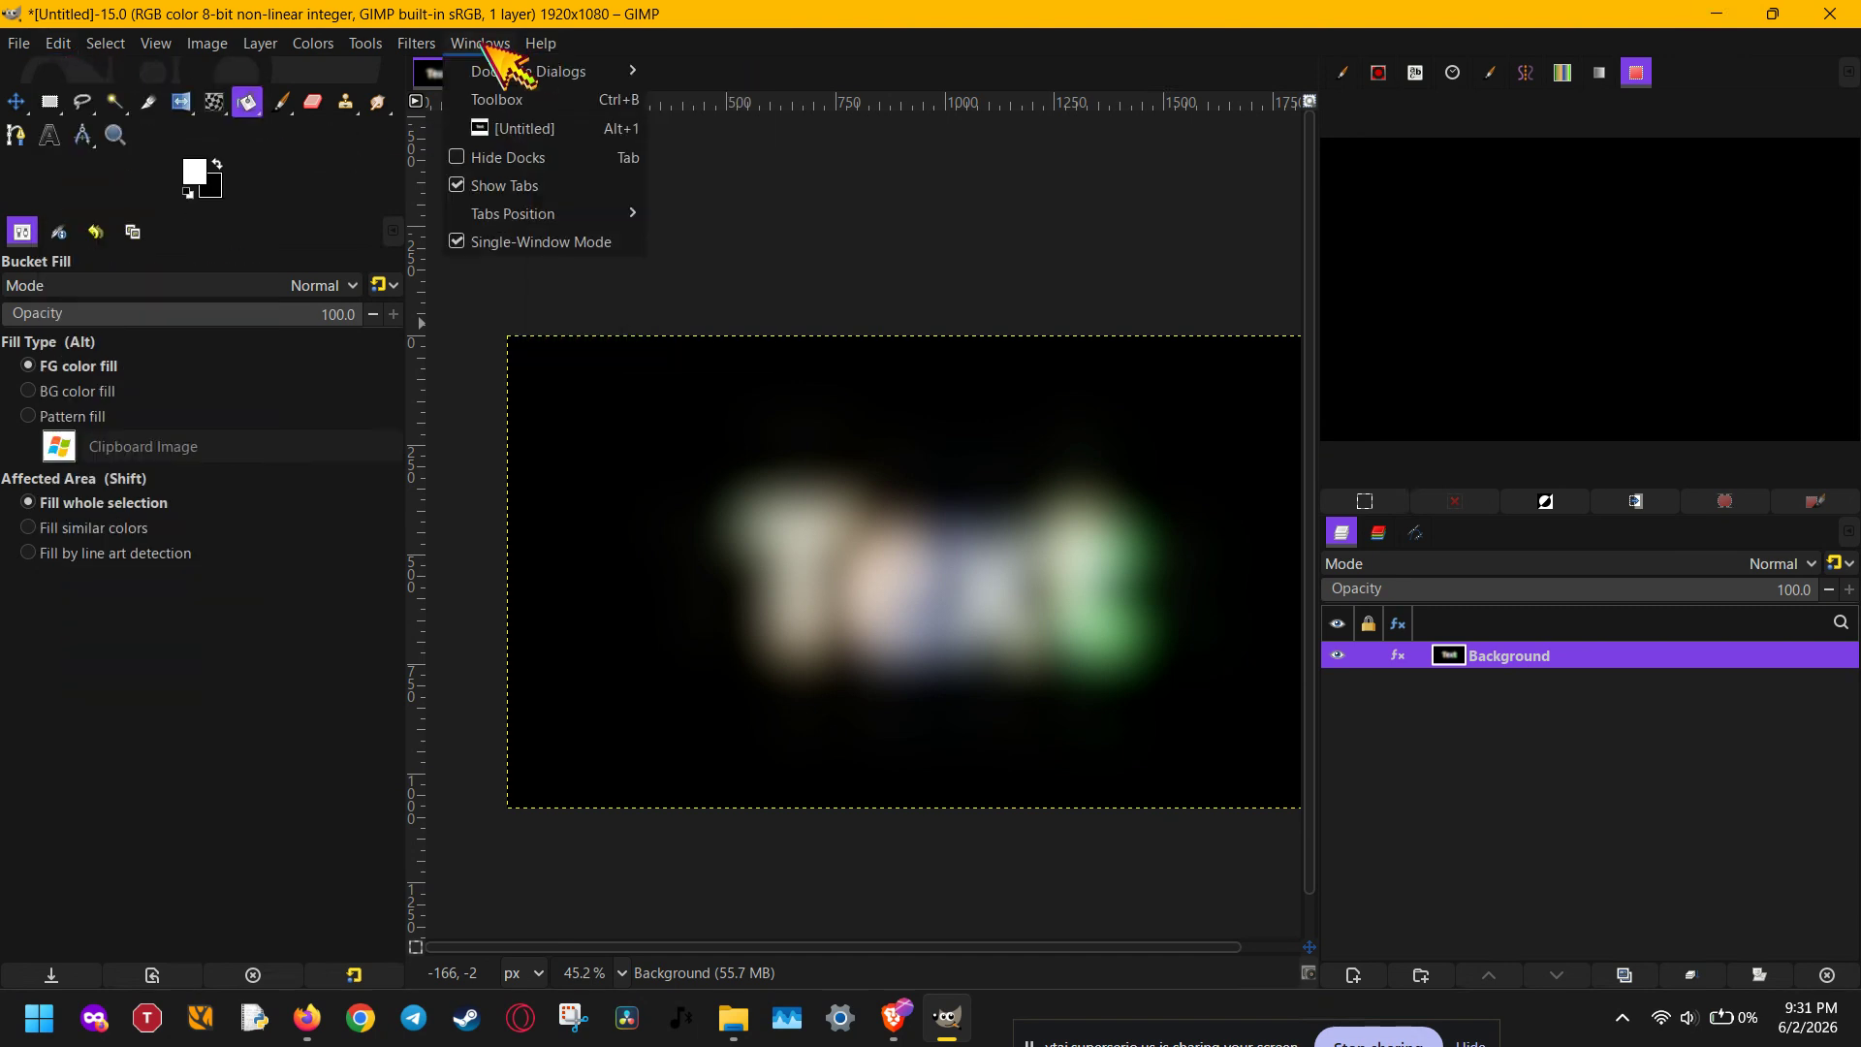
{"action": "mouse_move", "coordinate": [532, 73]}
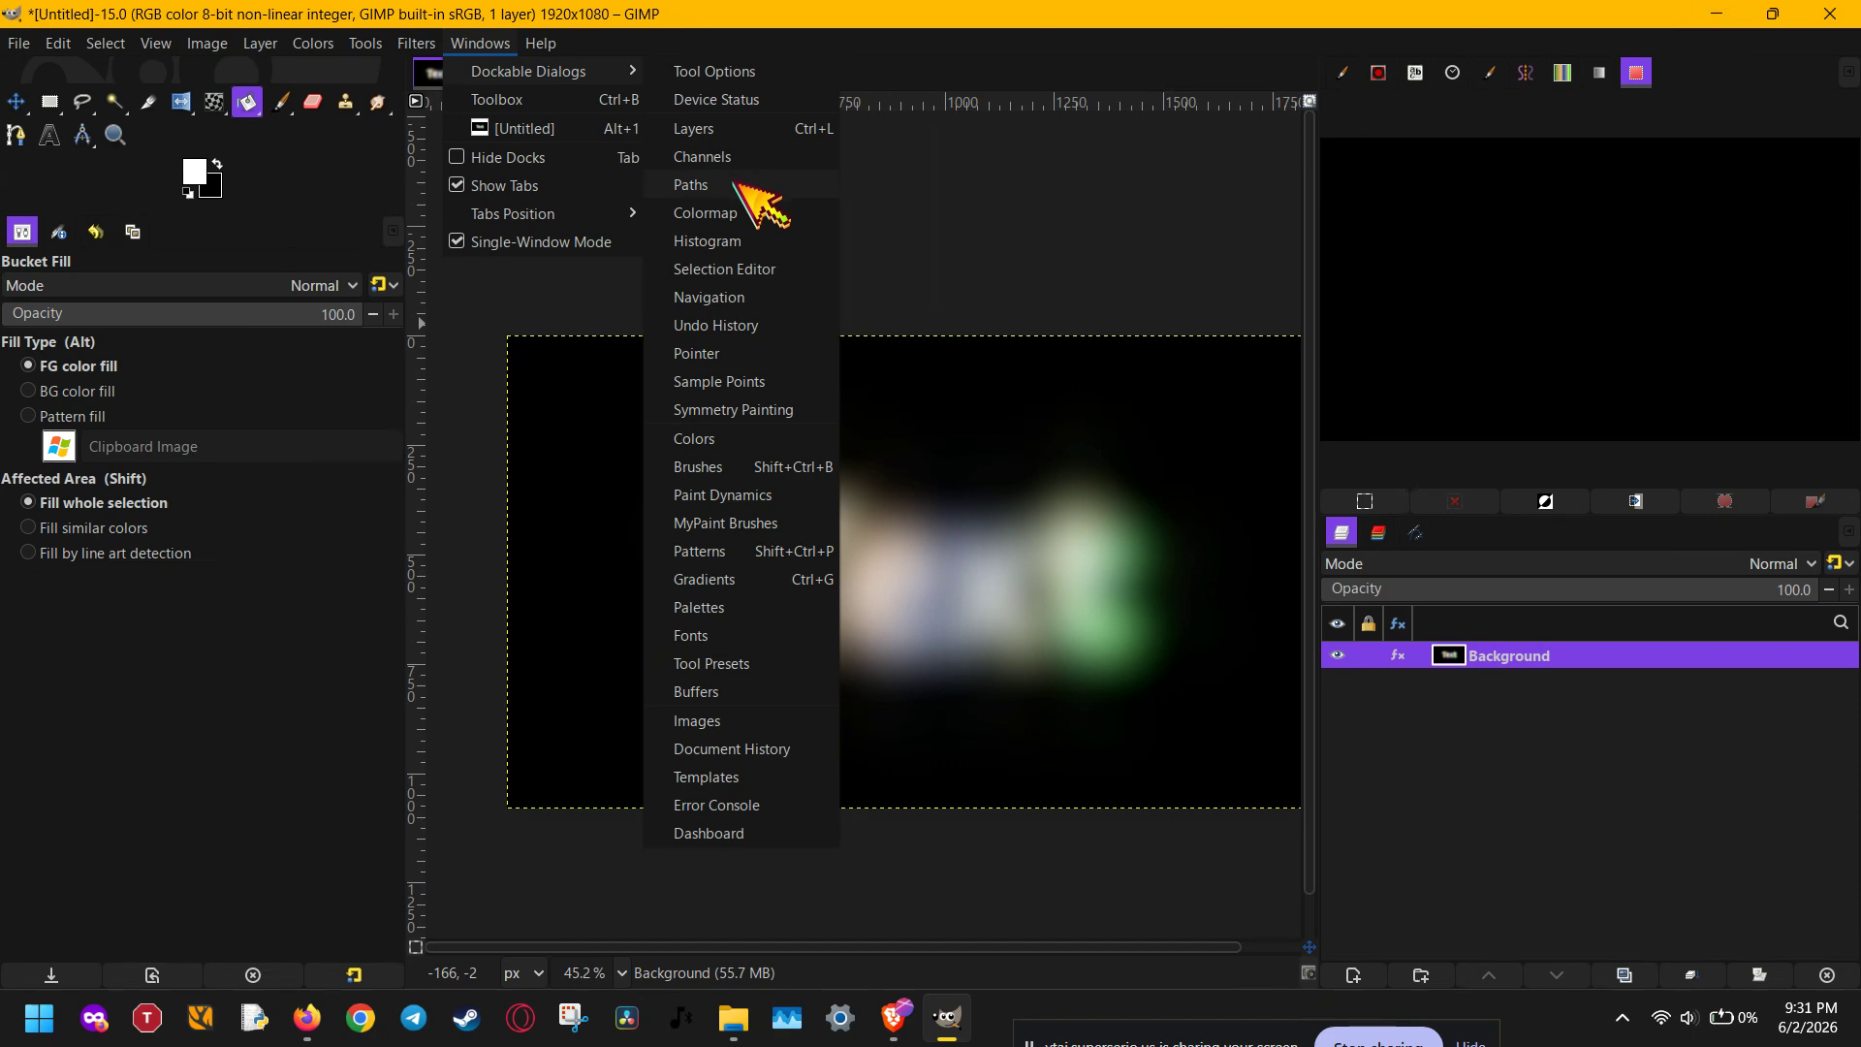
{"action": "left_click", "coordinate": [734, 326]}
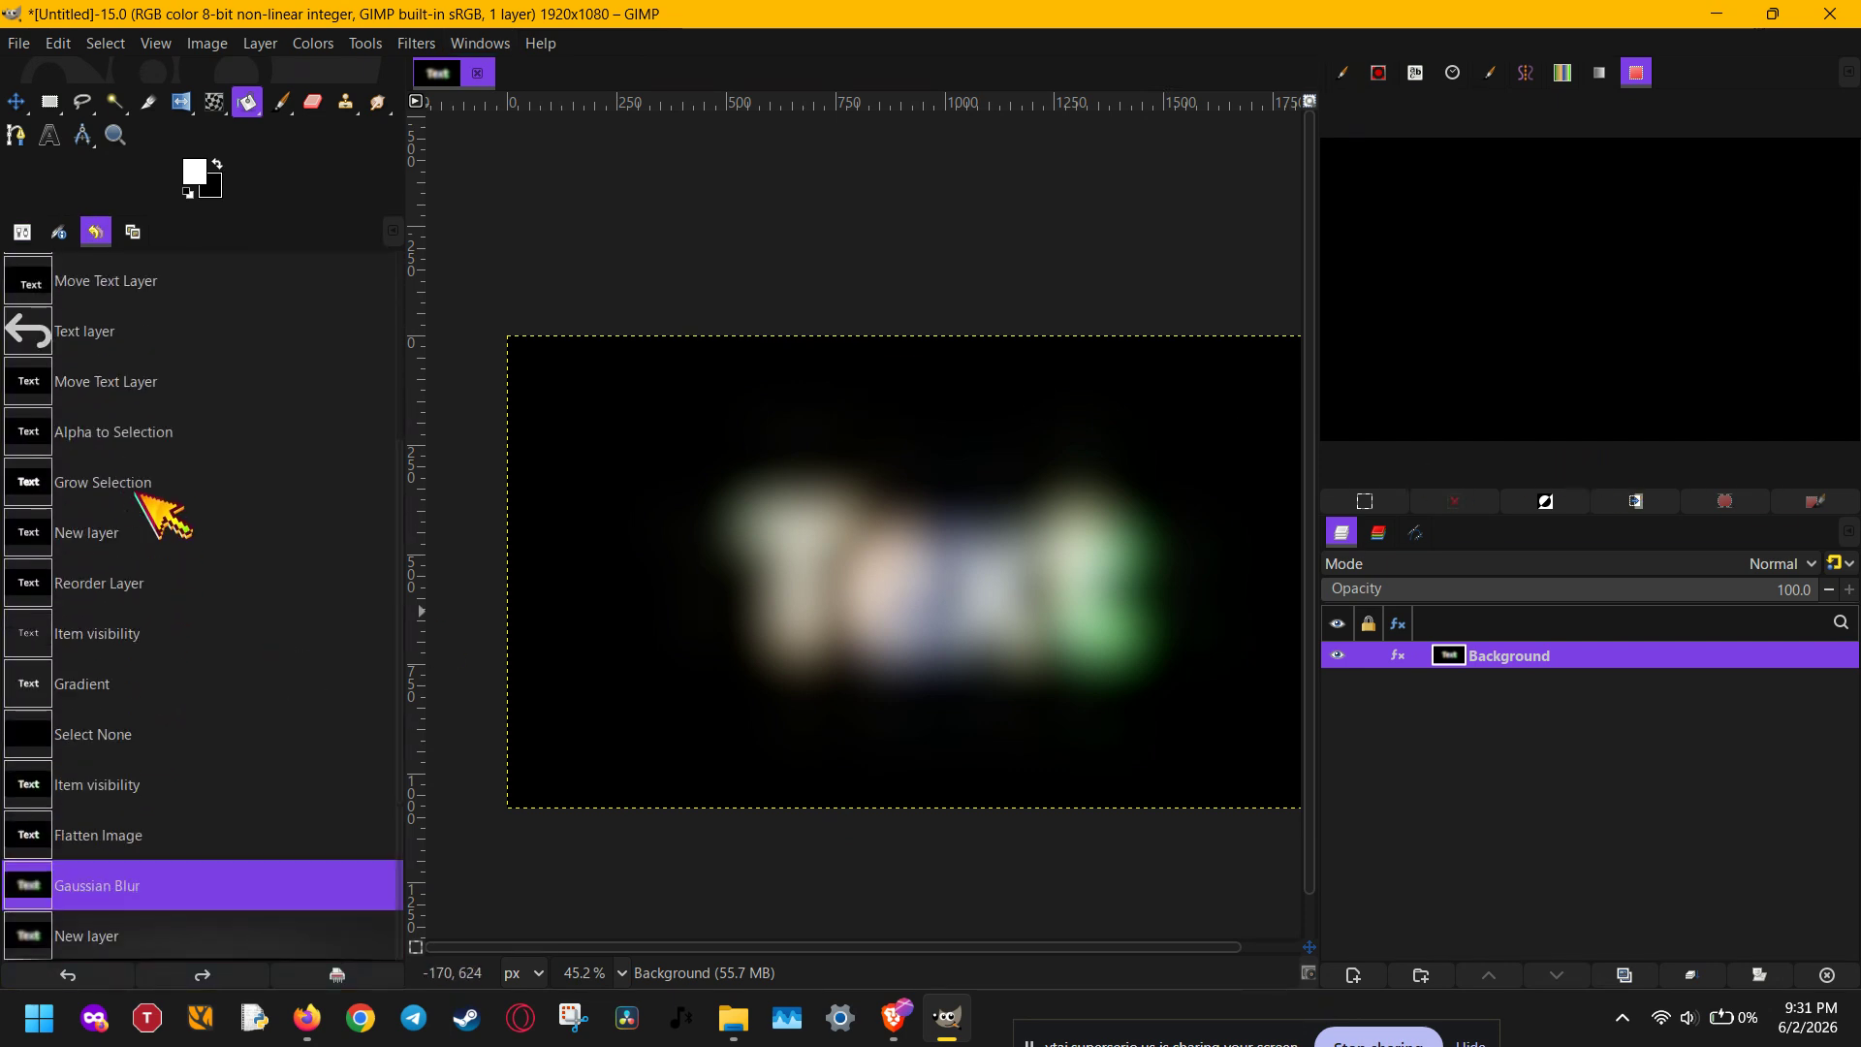
- Compare the Item visibility, Flatten Image, Gaussian Blur and New layer states in the undo history, ending on Gaussian Blur
{"action": "left_click", "coordinate": [126, 836]}
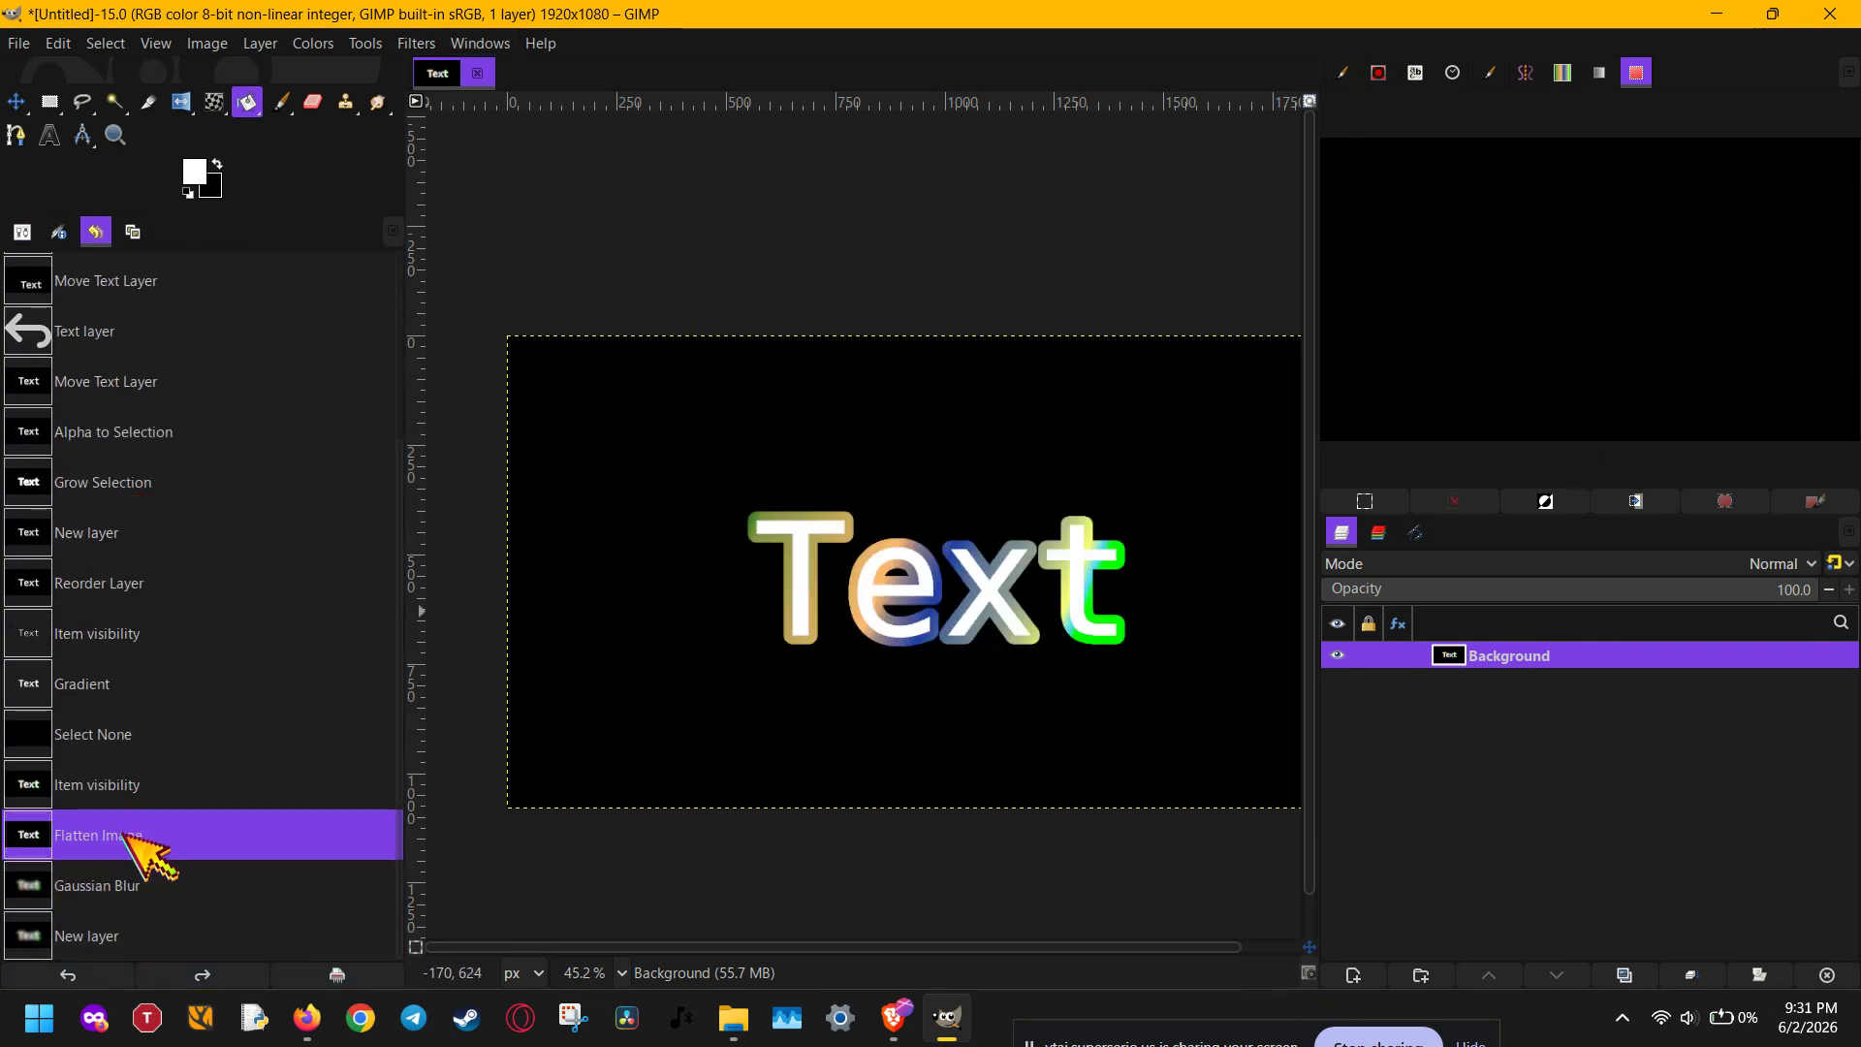
{"action": "left_click", "coordinate": [135, 884]}
{"action": "left_click", "coordinate": [132, 836]}
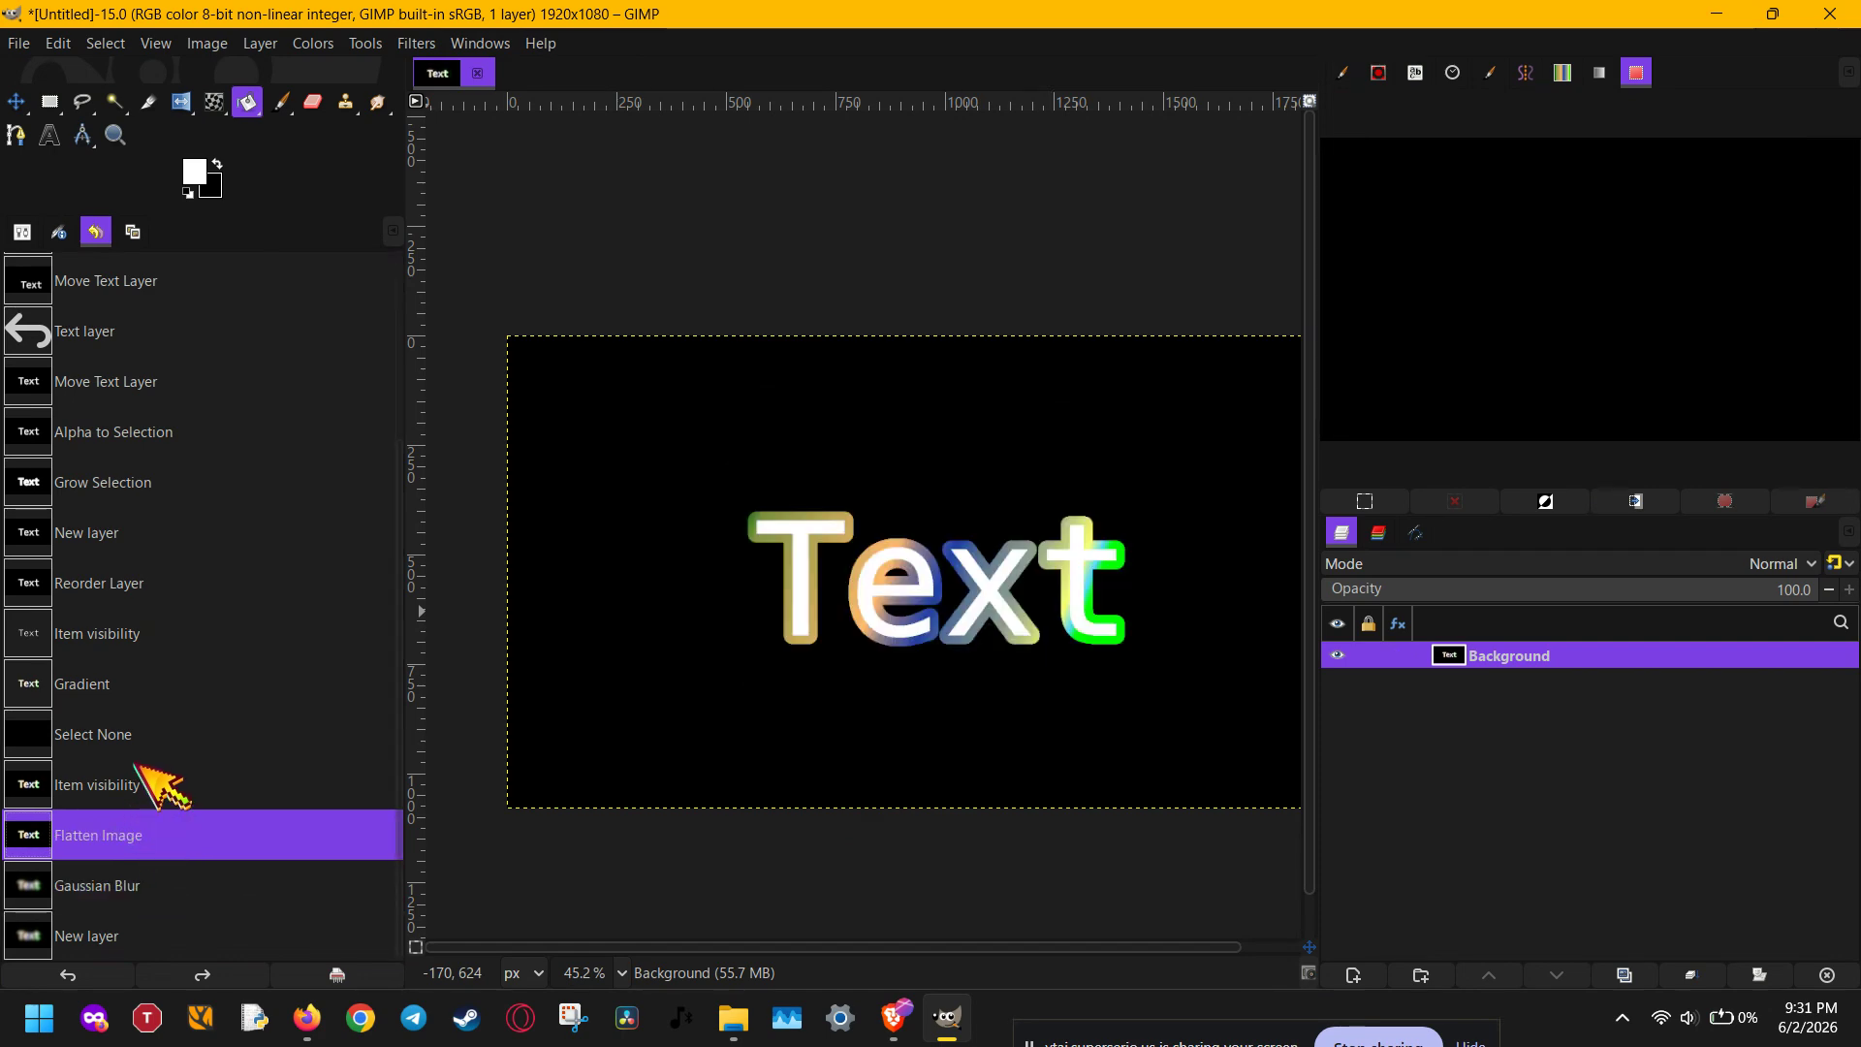
{"action": "left_click", "coordinate": [140, 784]}
{"action": "left_click", "coordinate": [130, 843]}
{"action": "left_click", "coordinate": [128, 882]}
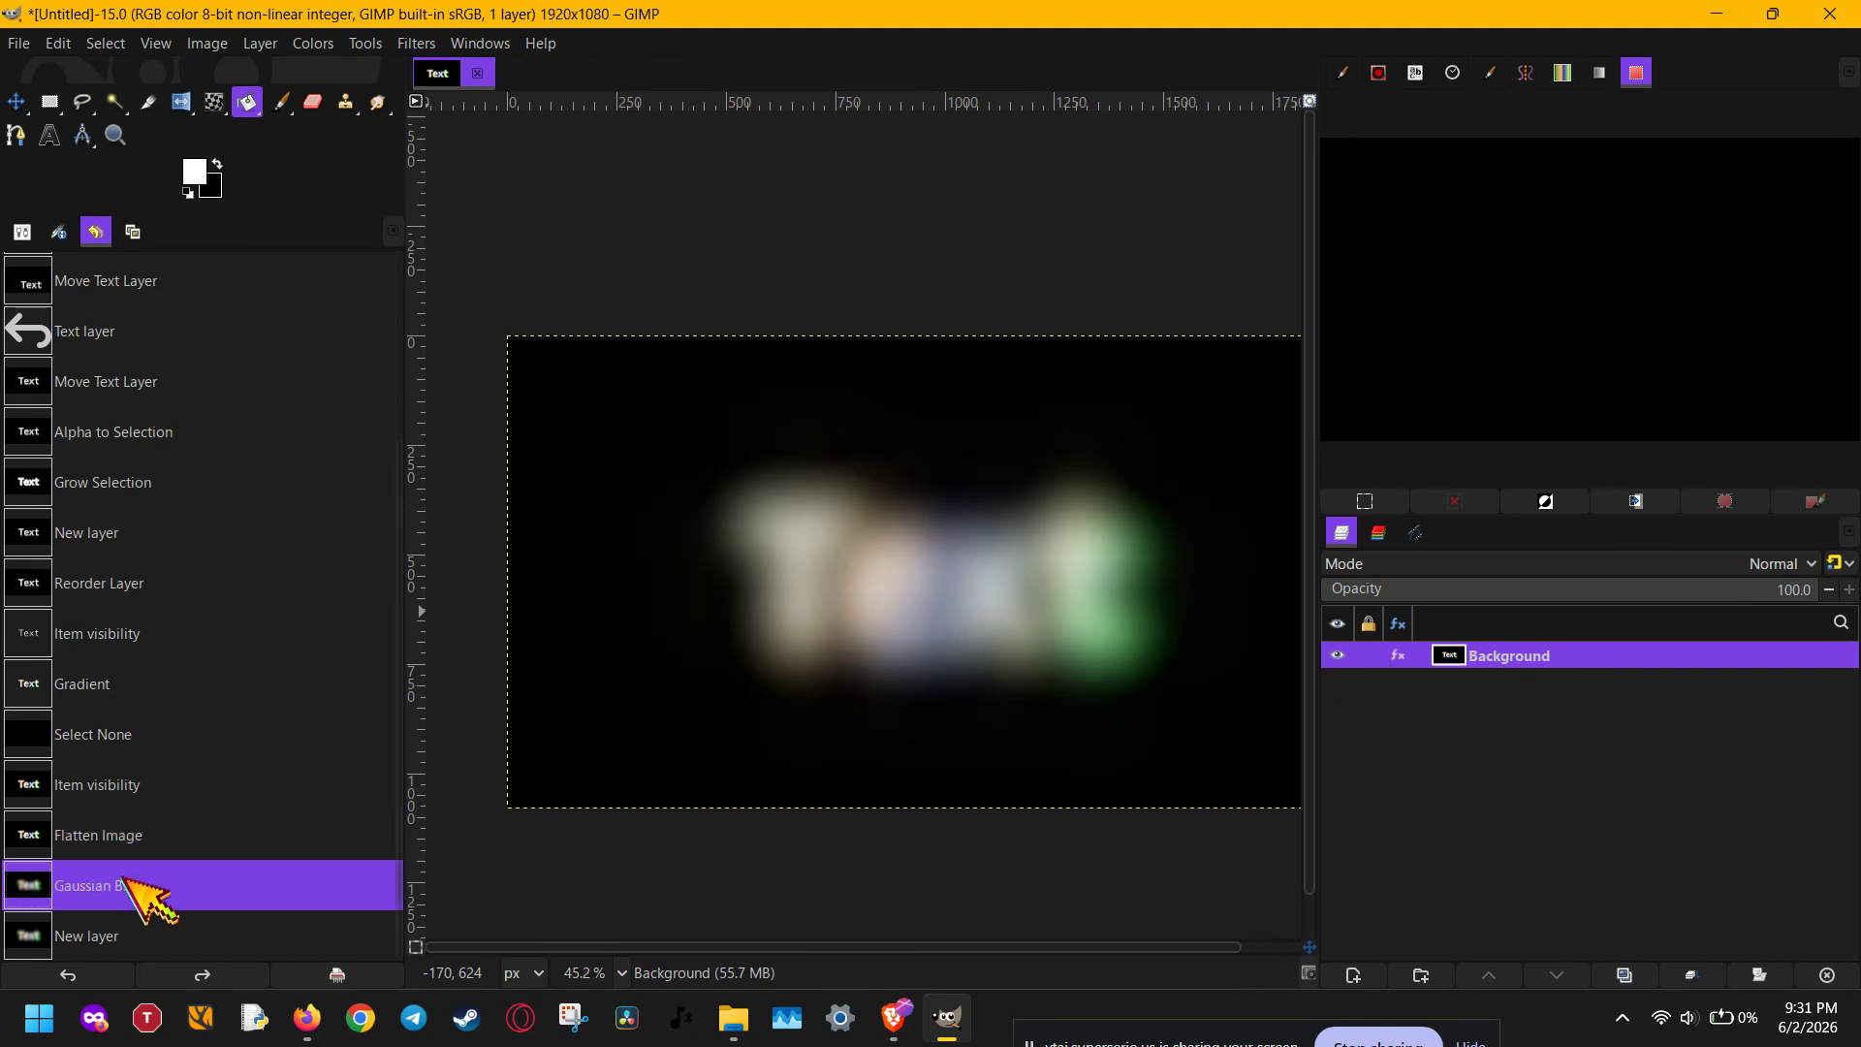
{"action": "left_click", "coordinate": [112, 935]}
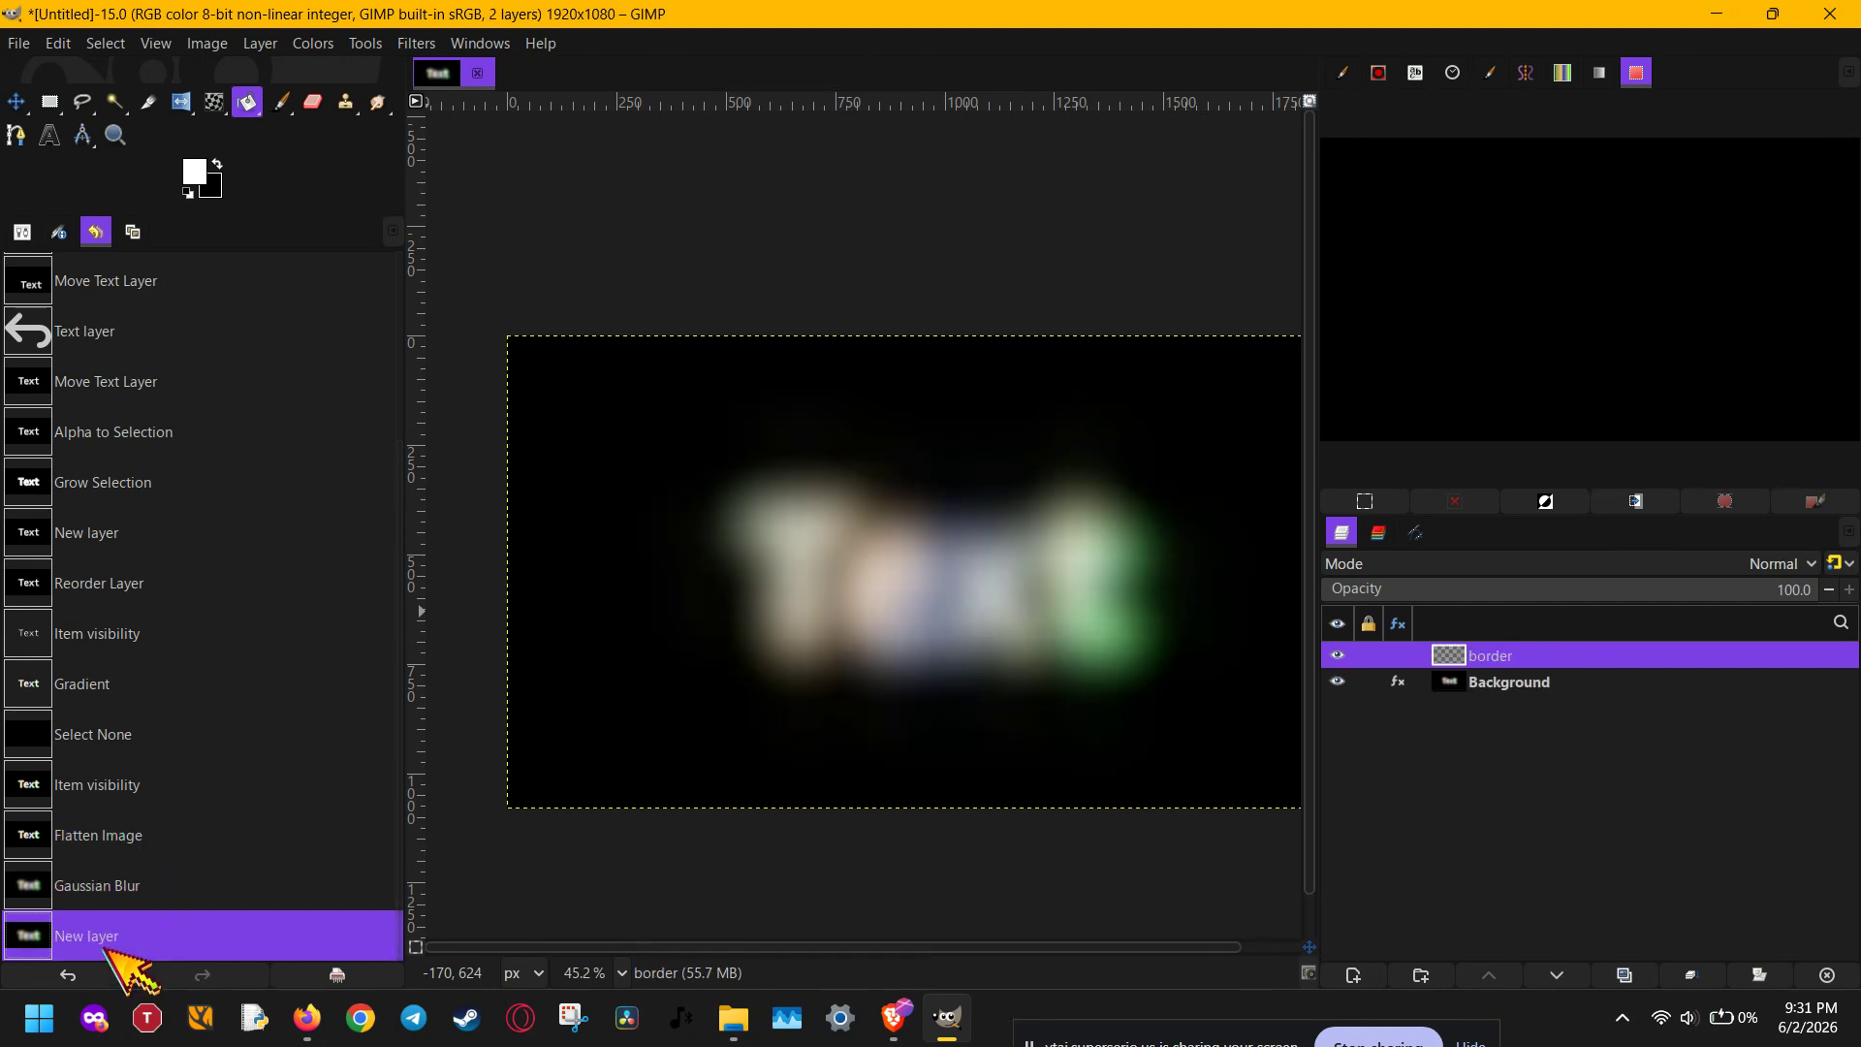
{"action": "left_click", "coordinate": [131, 836]}
{"action": "left_click", "coordinate": [131, 885]}
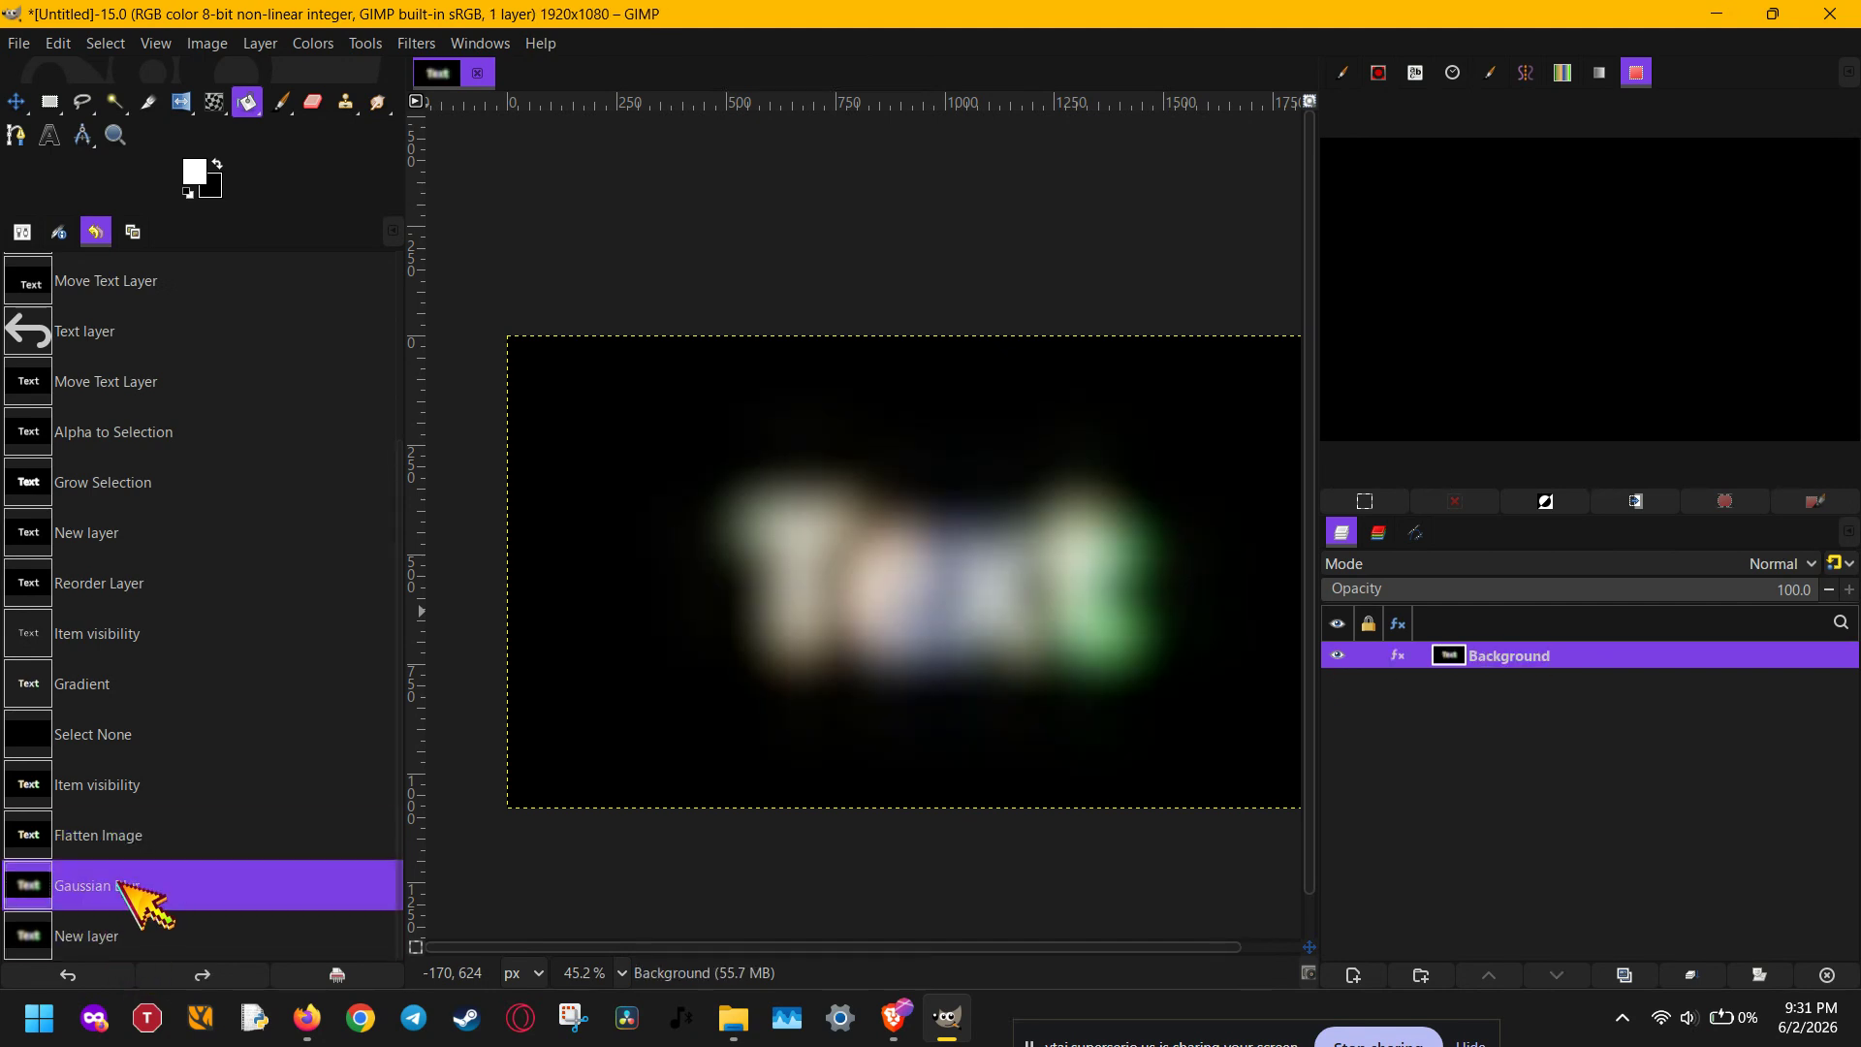
{"action": "left_click", "coordinate": [128, 841]}
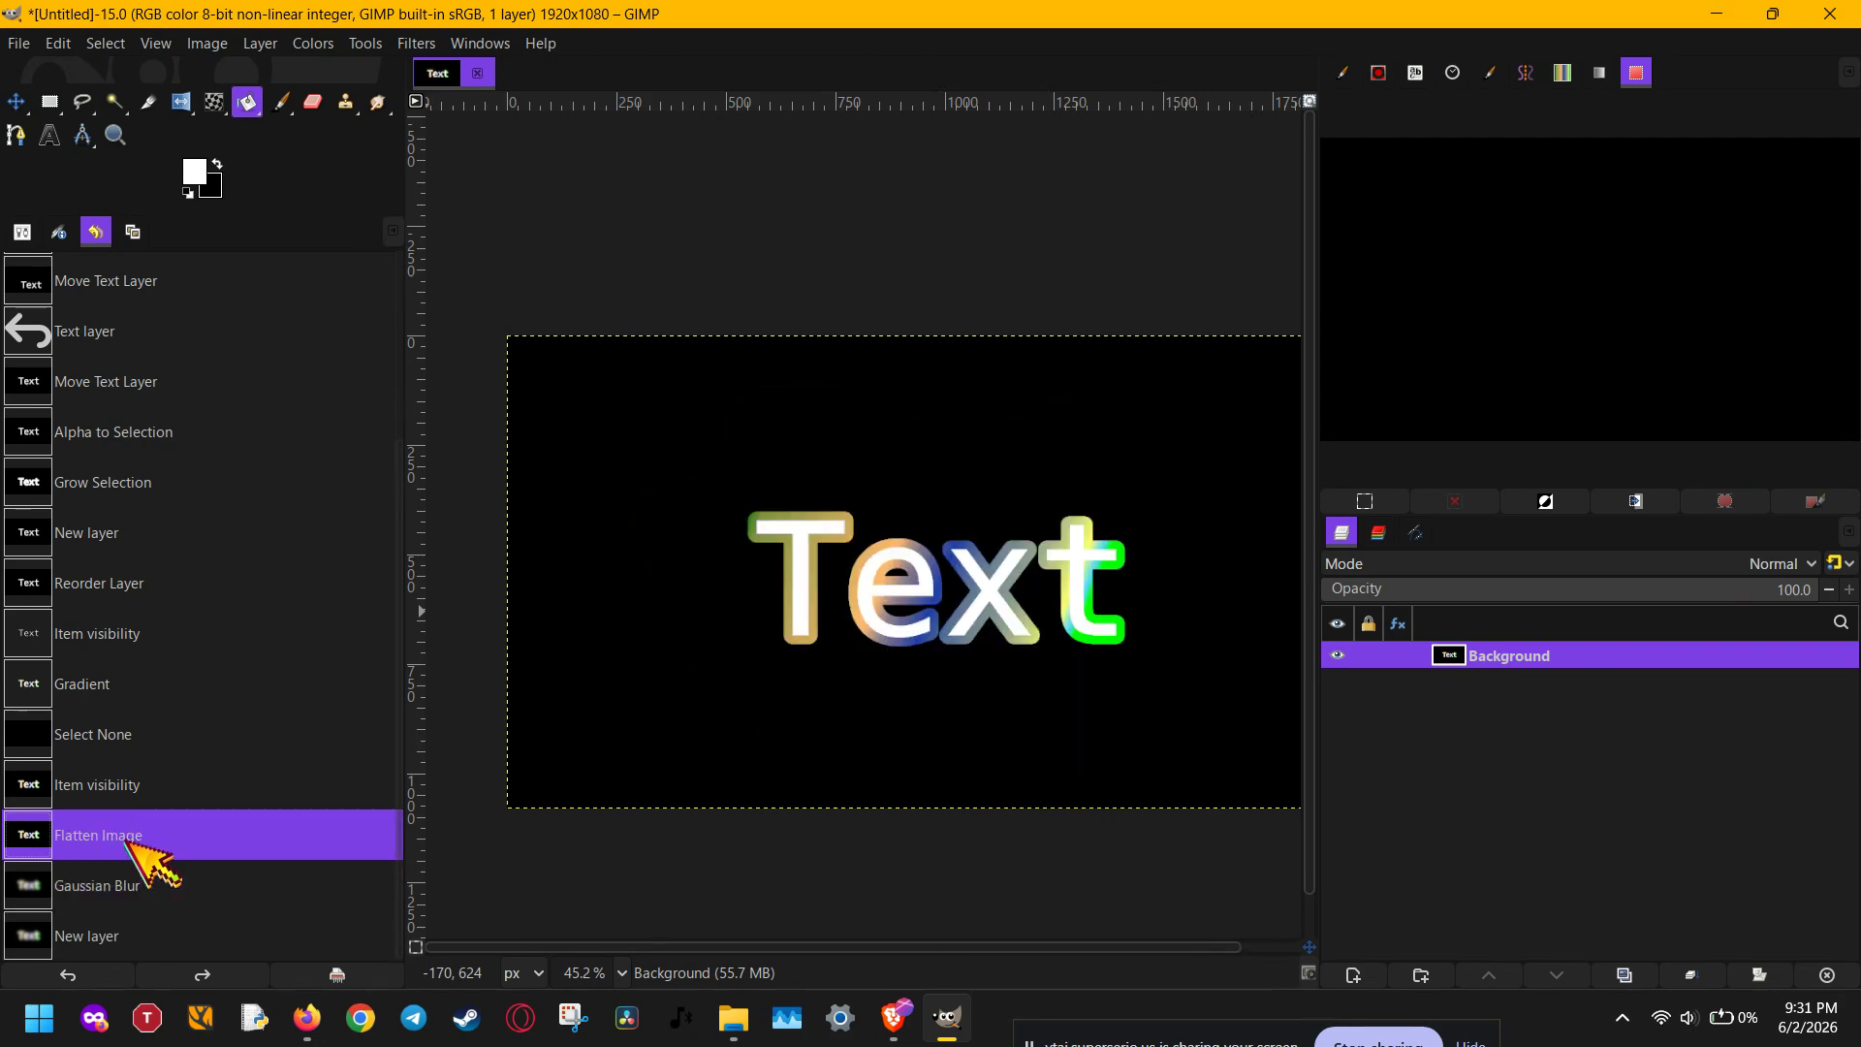
{"action": "left_click", "coordinate": [122, 877]}
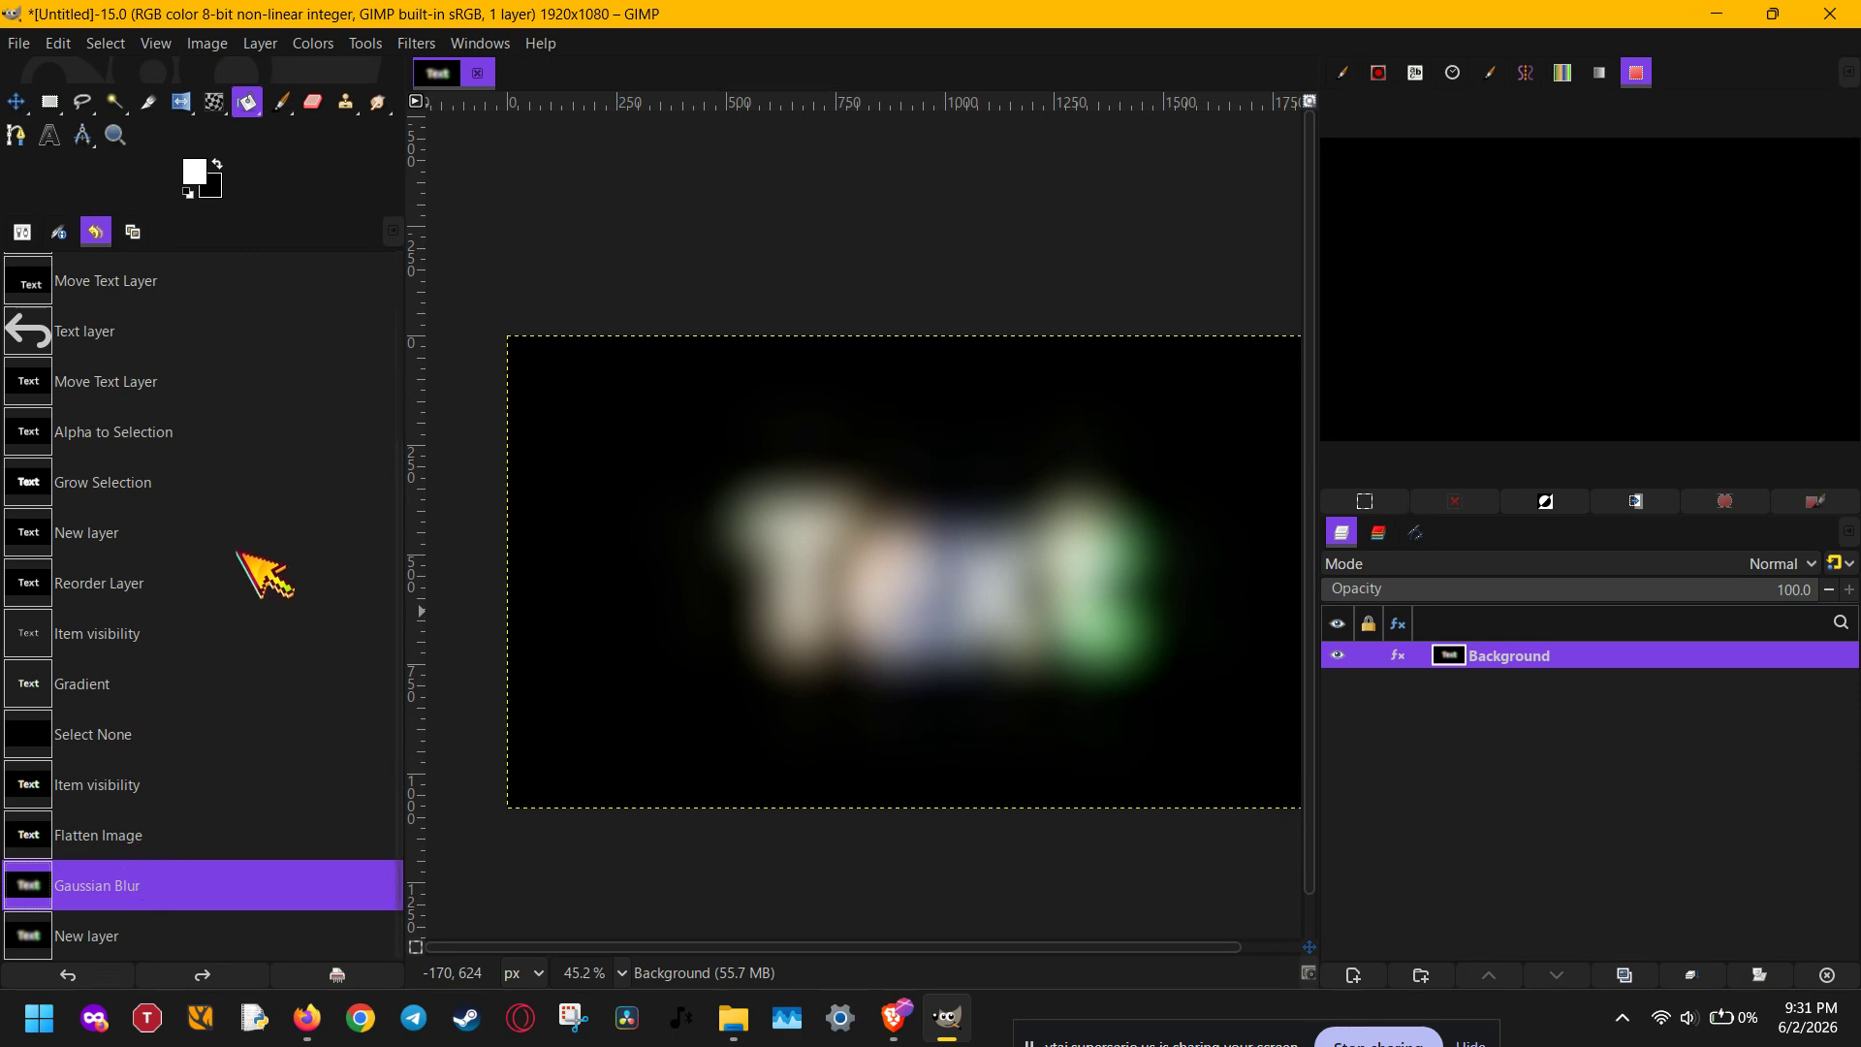
- Hide the Background layer and make it visible again
{"action": "right_click", "coordinate": [1500, 657]}
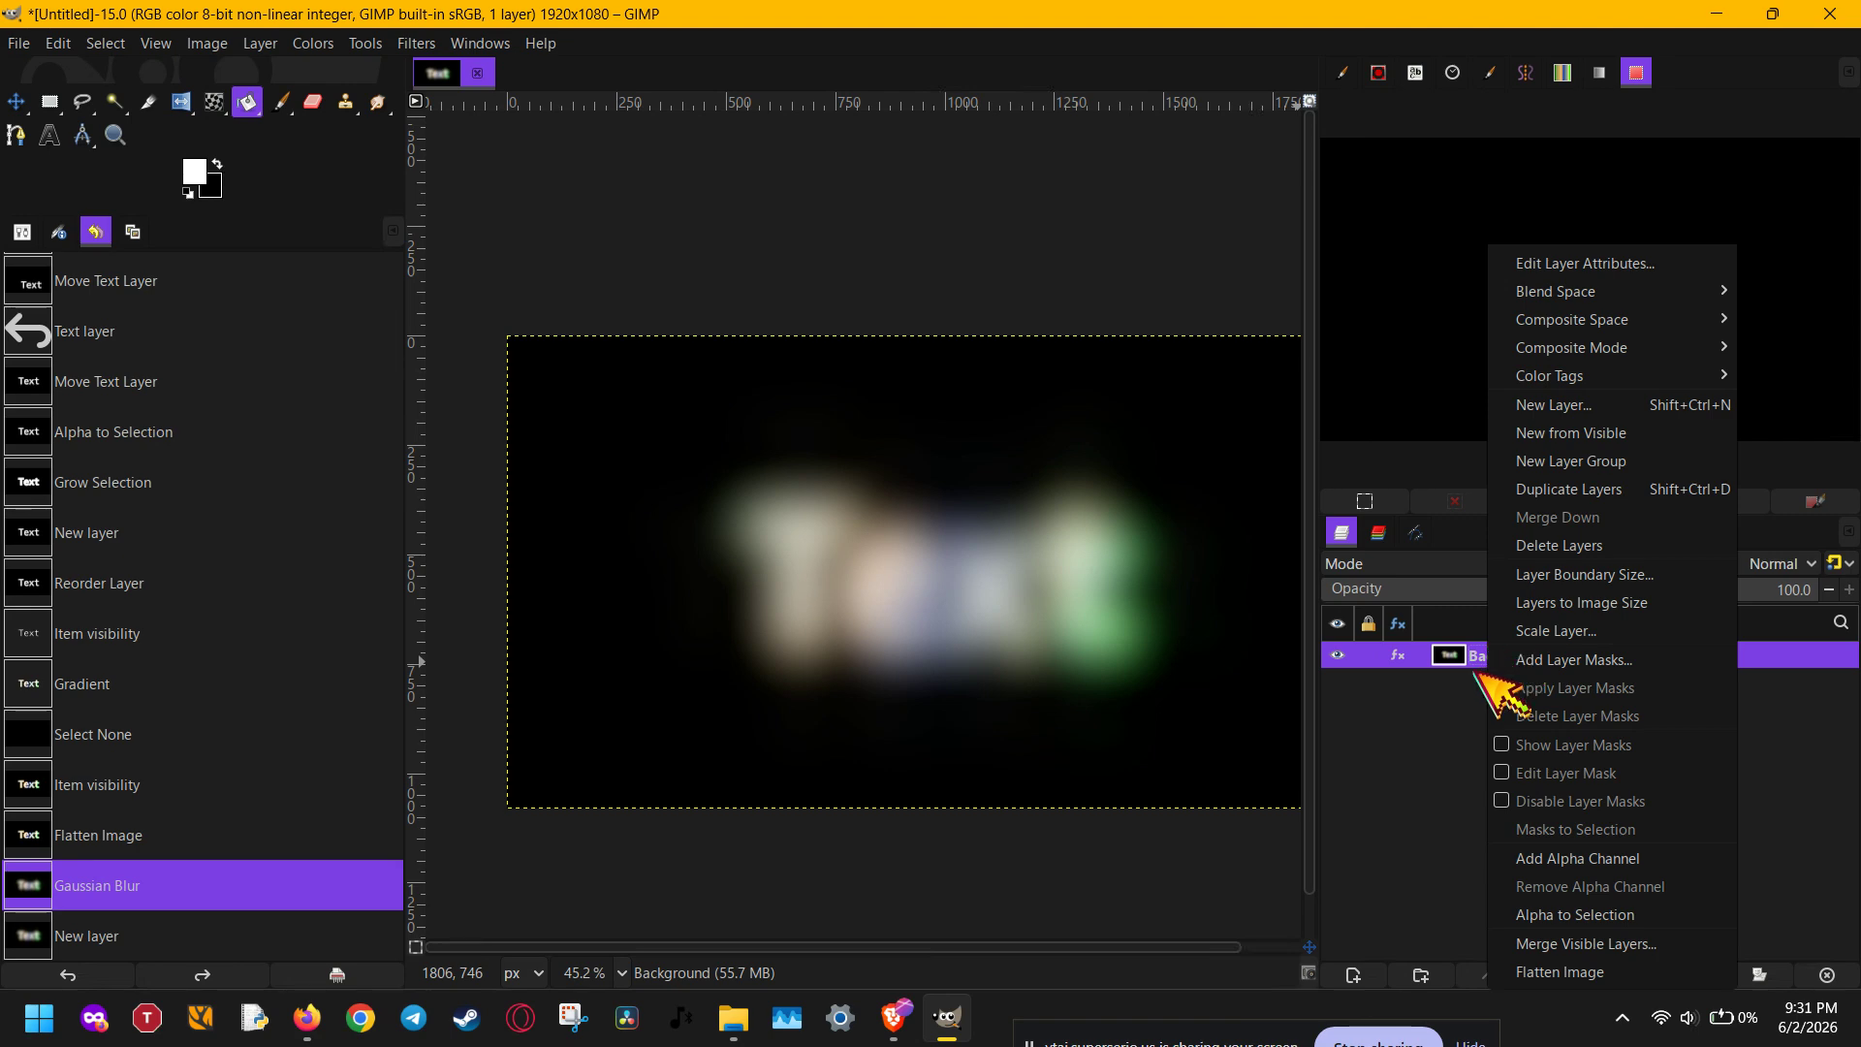
{"action": "left_click", "coordinate": [1401, 708]}
{"action": "left_click", "coordinate": [1336, 655]}
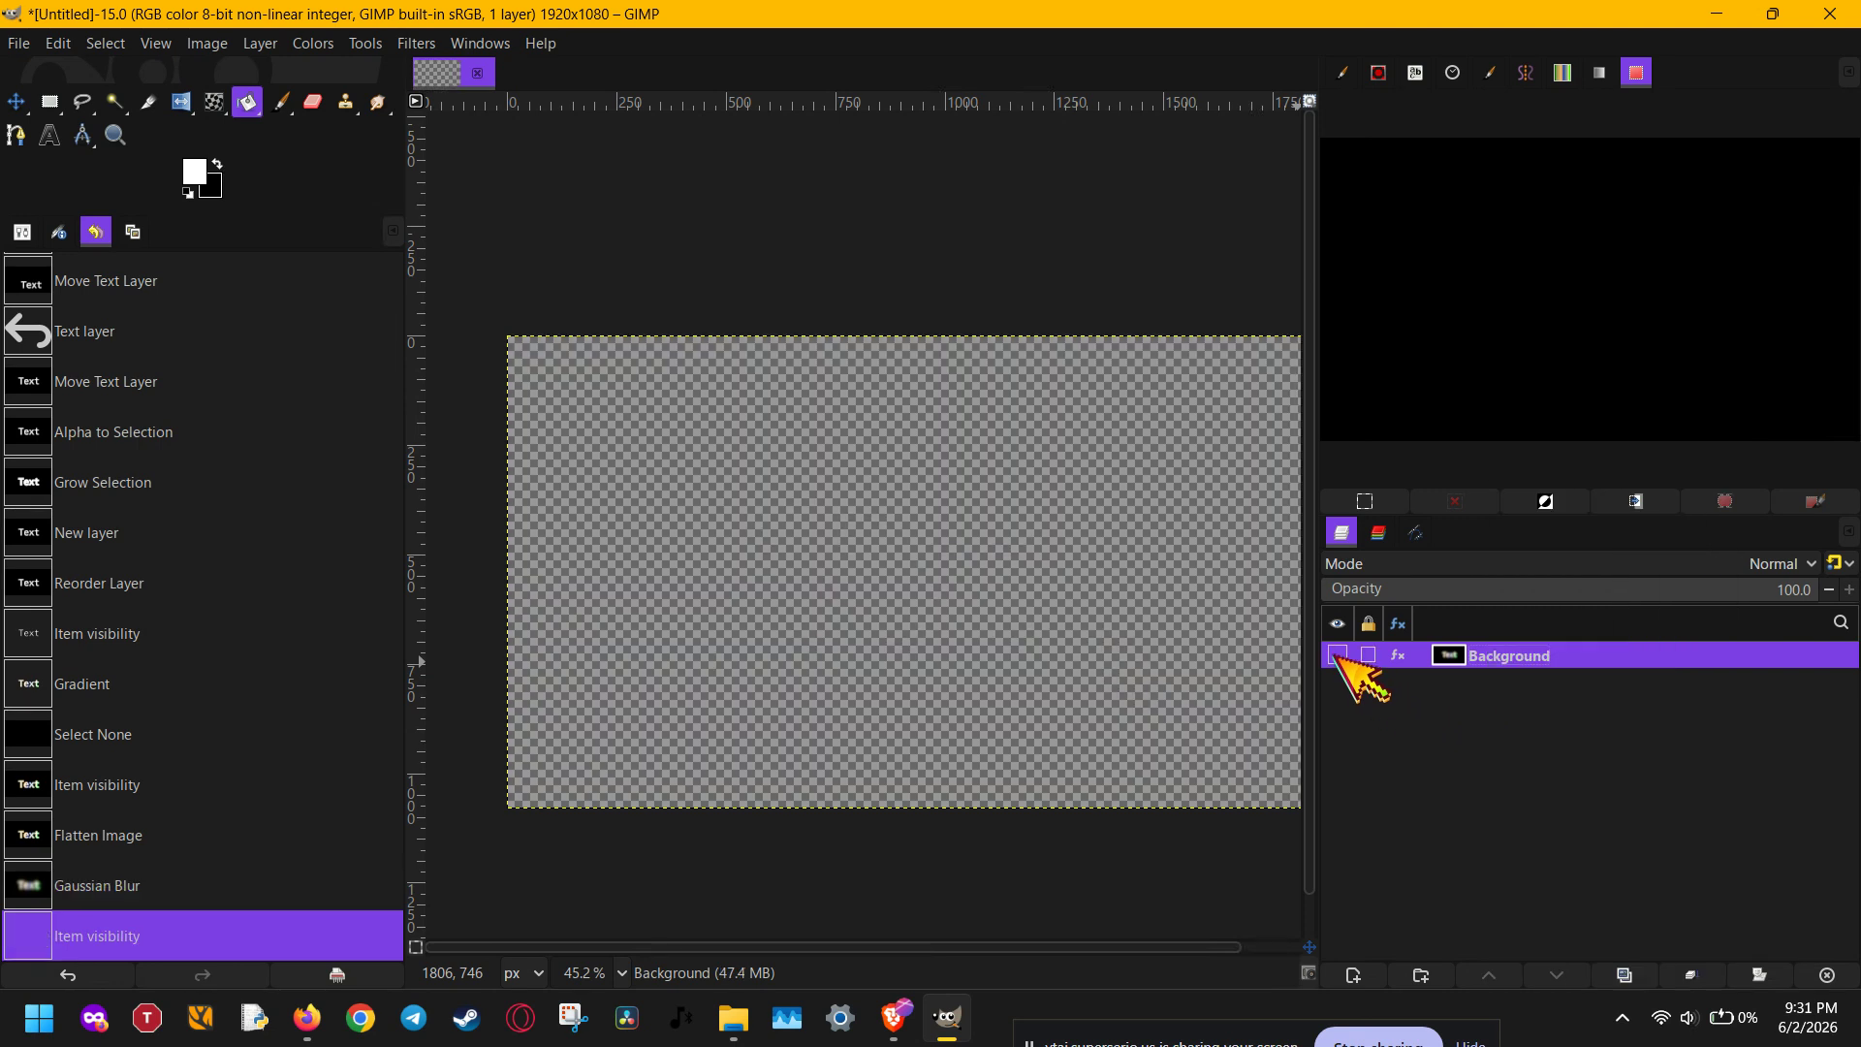
{"action": "left_click", "coordinate": [1337, 655]}
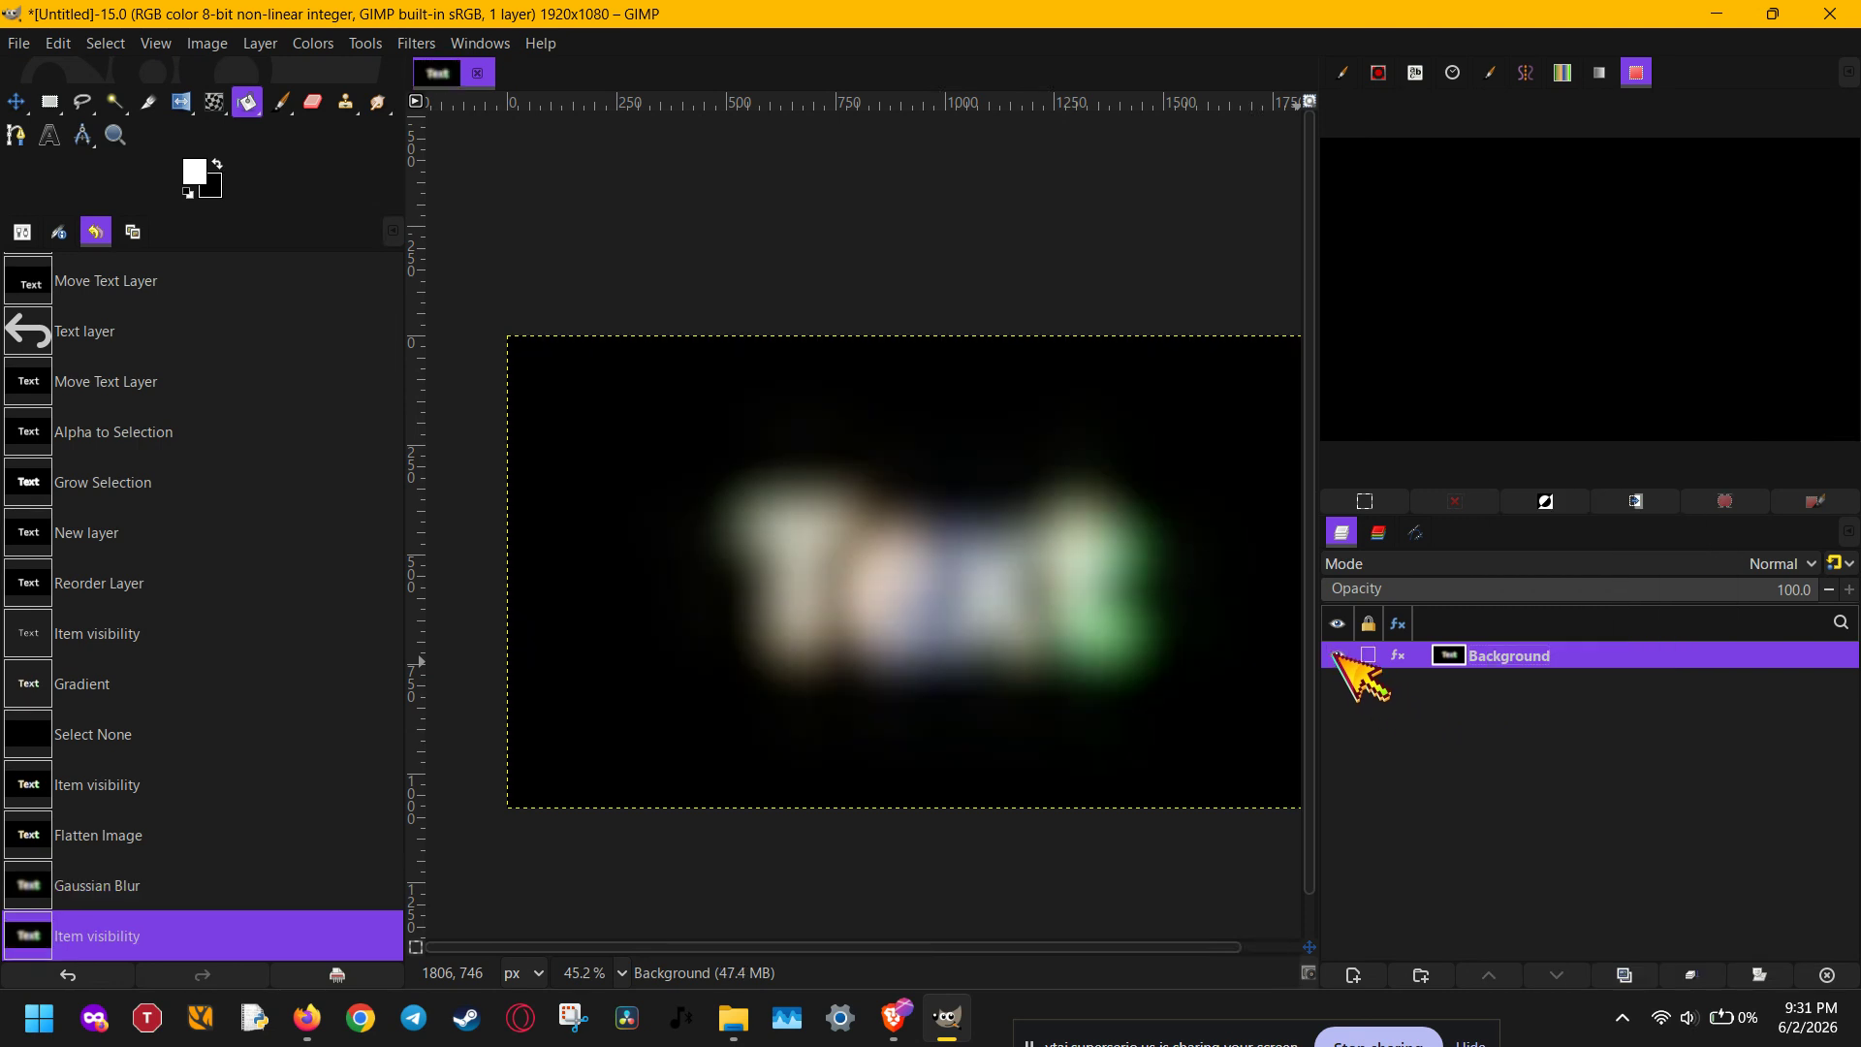
{"action": "right_click", "coordinate": [1338, 656]}
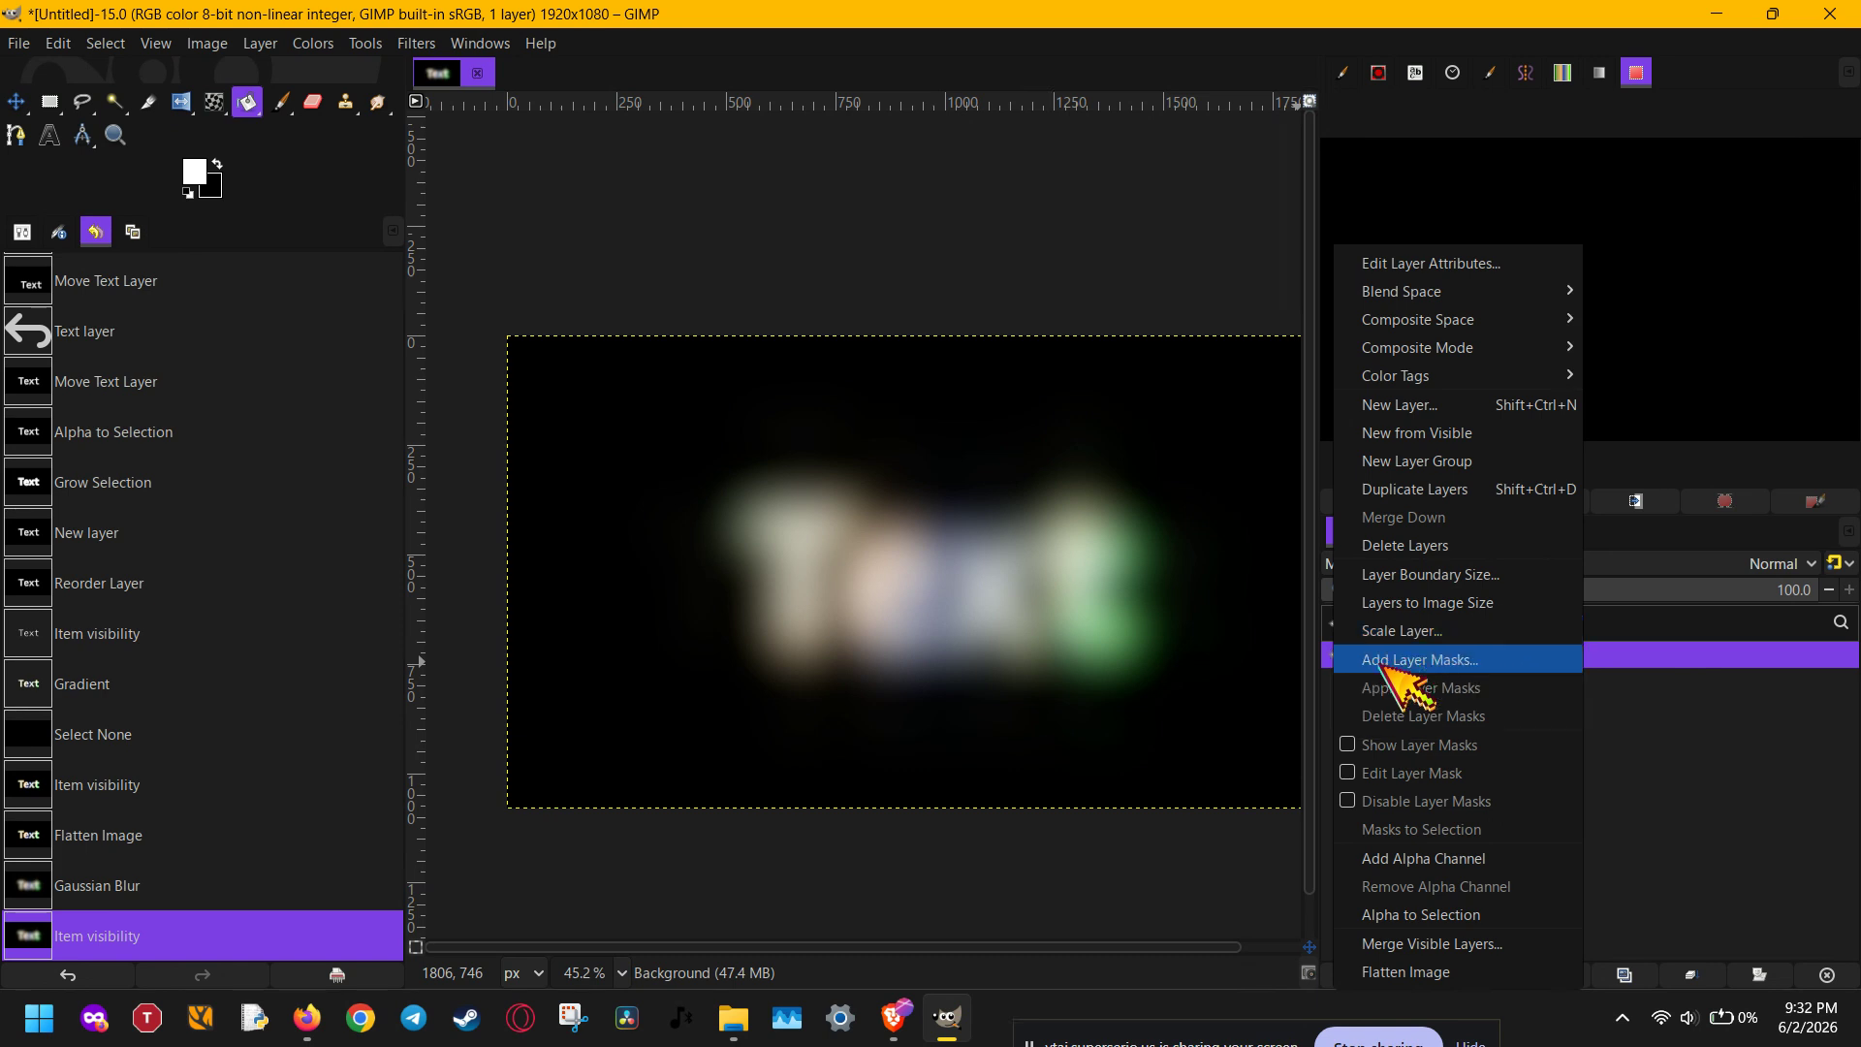
{"action": "left_click", "coordinate": [1205, 821]}
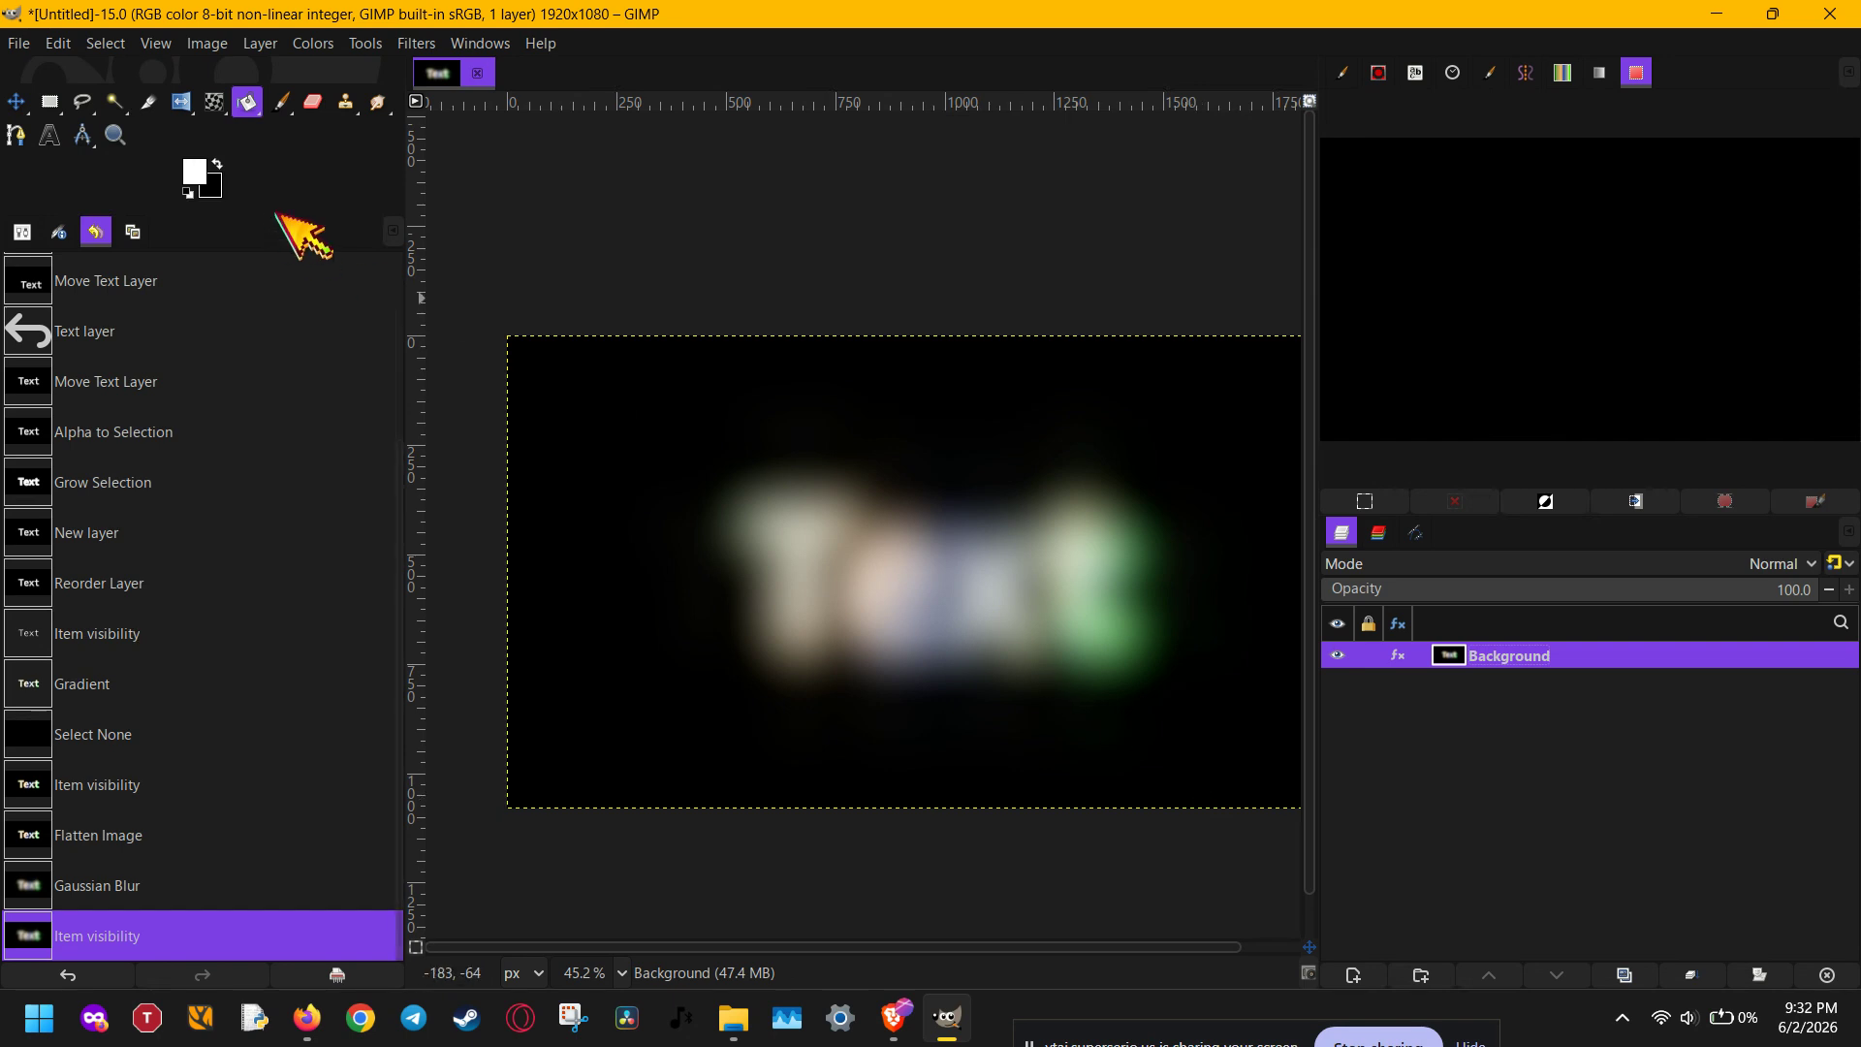
- Try Sharpen (Unsharp Mask) on the blurred Background layer with radius 61.760, amount 18.204 and threshold 0.003, and discard it
{"action": "left_click", "coordinate": [423, 47]}
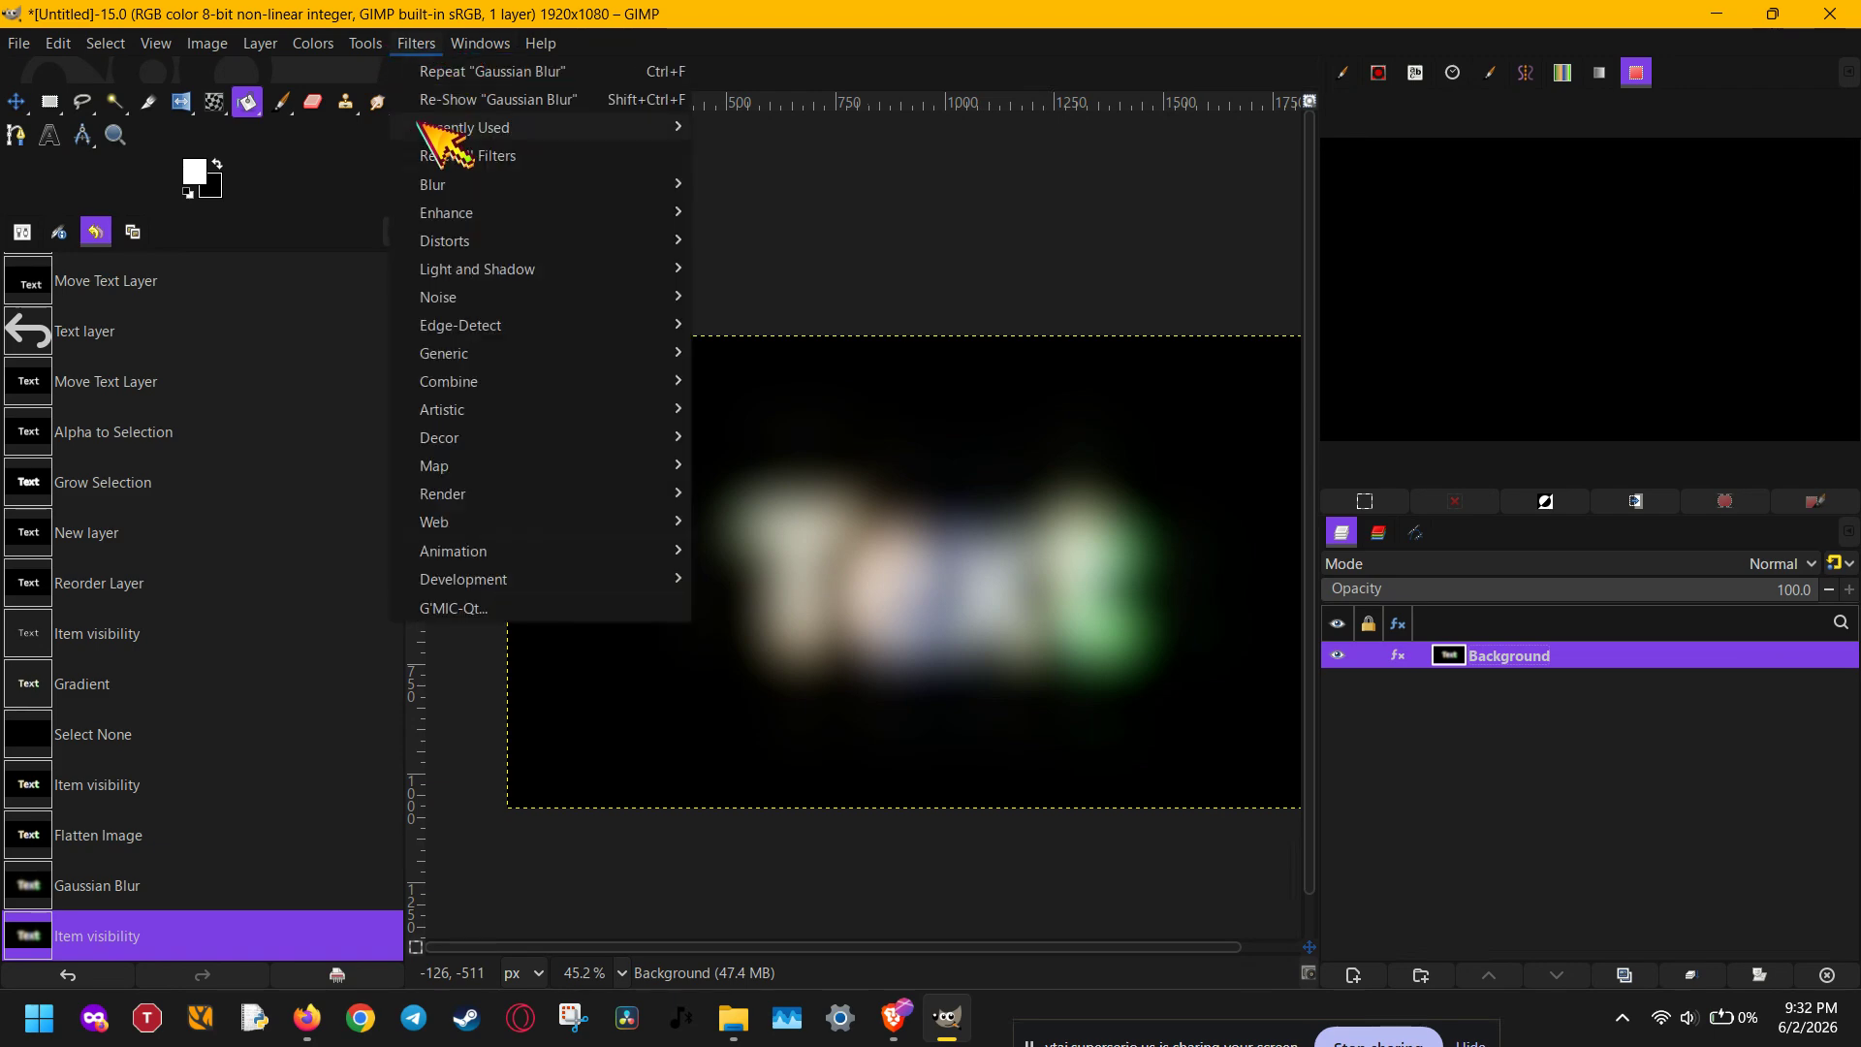
{"action": "mouse_move", "coordinate": [482, 216]}
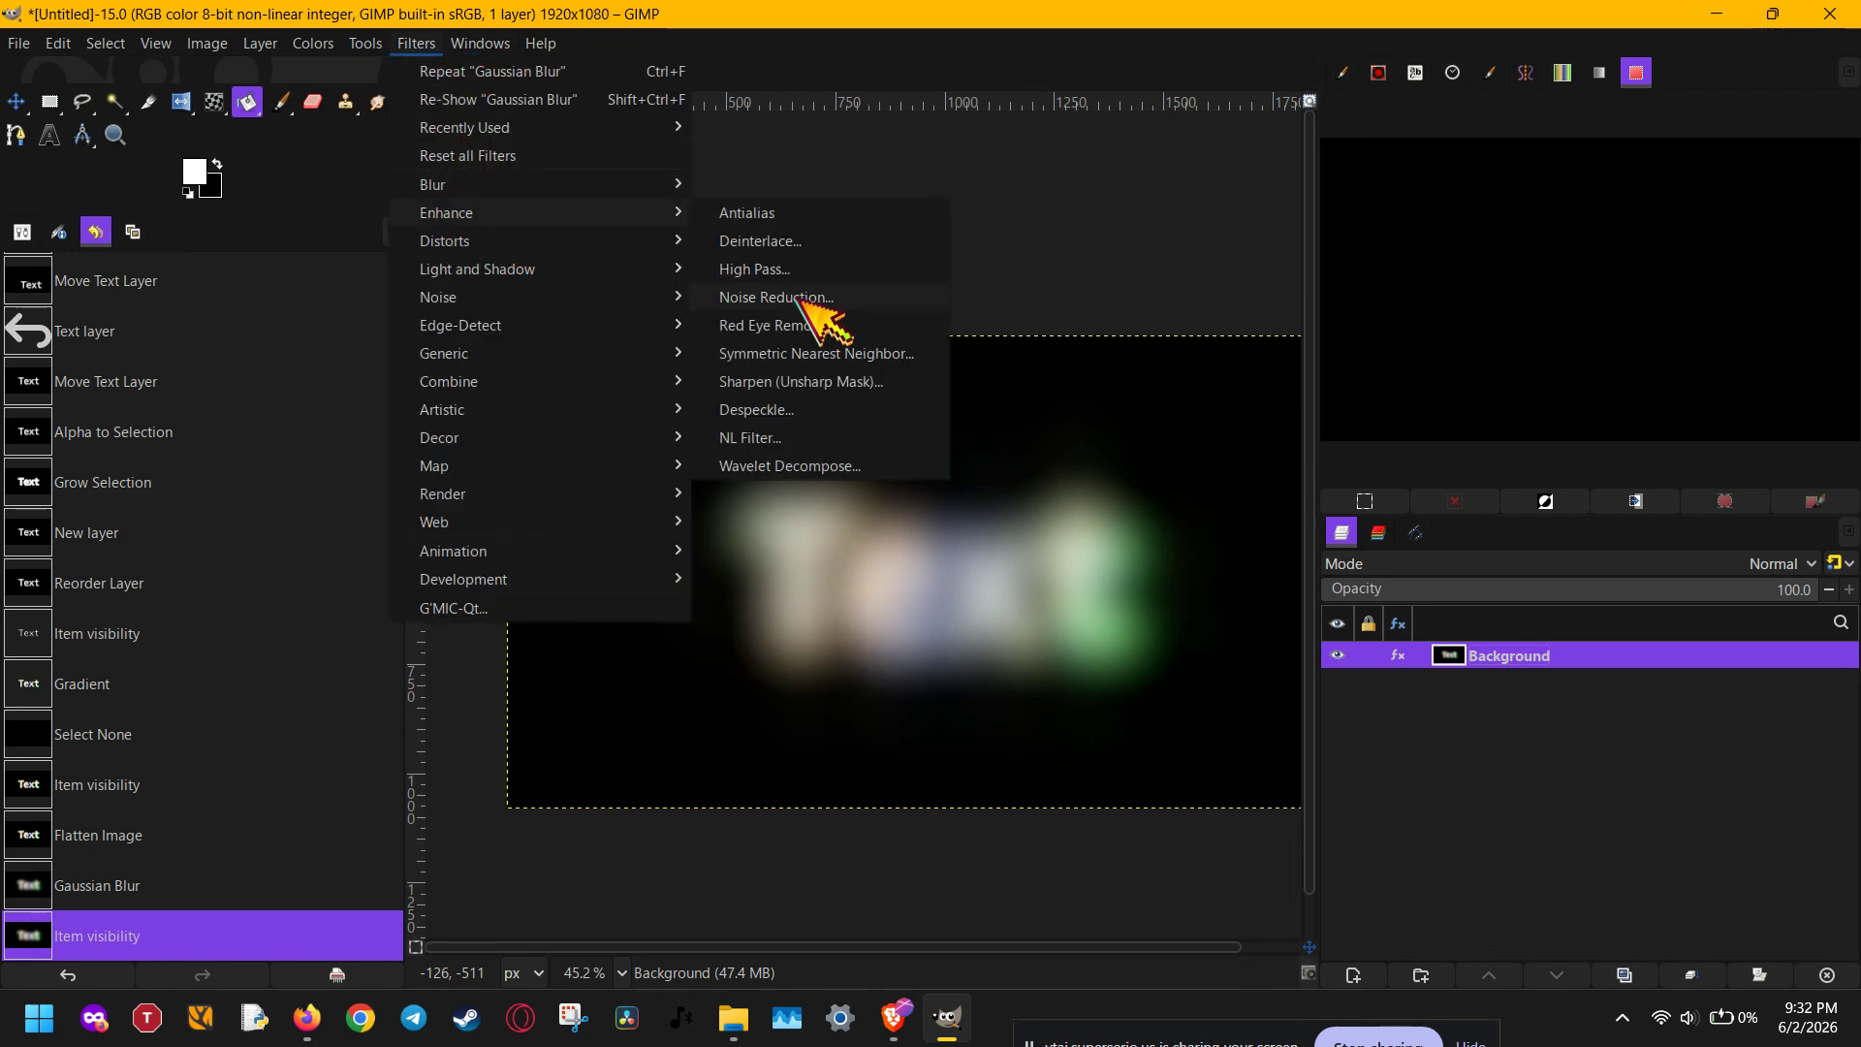
{"action": "left_click", "coordinate": [883, 384]}
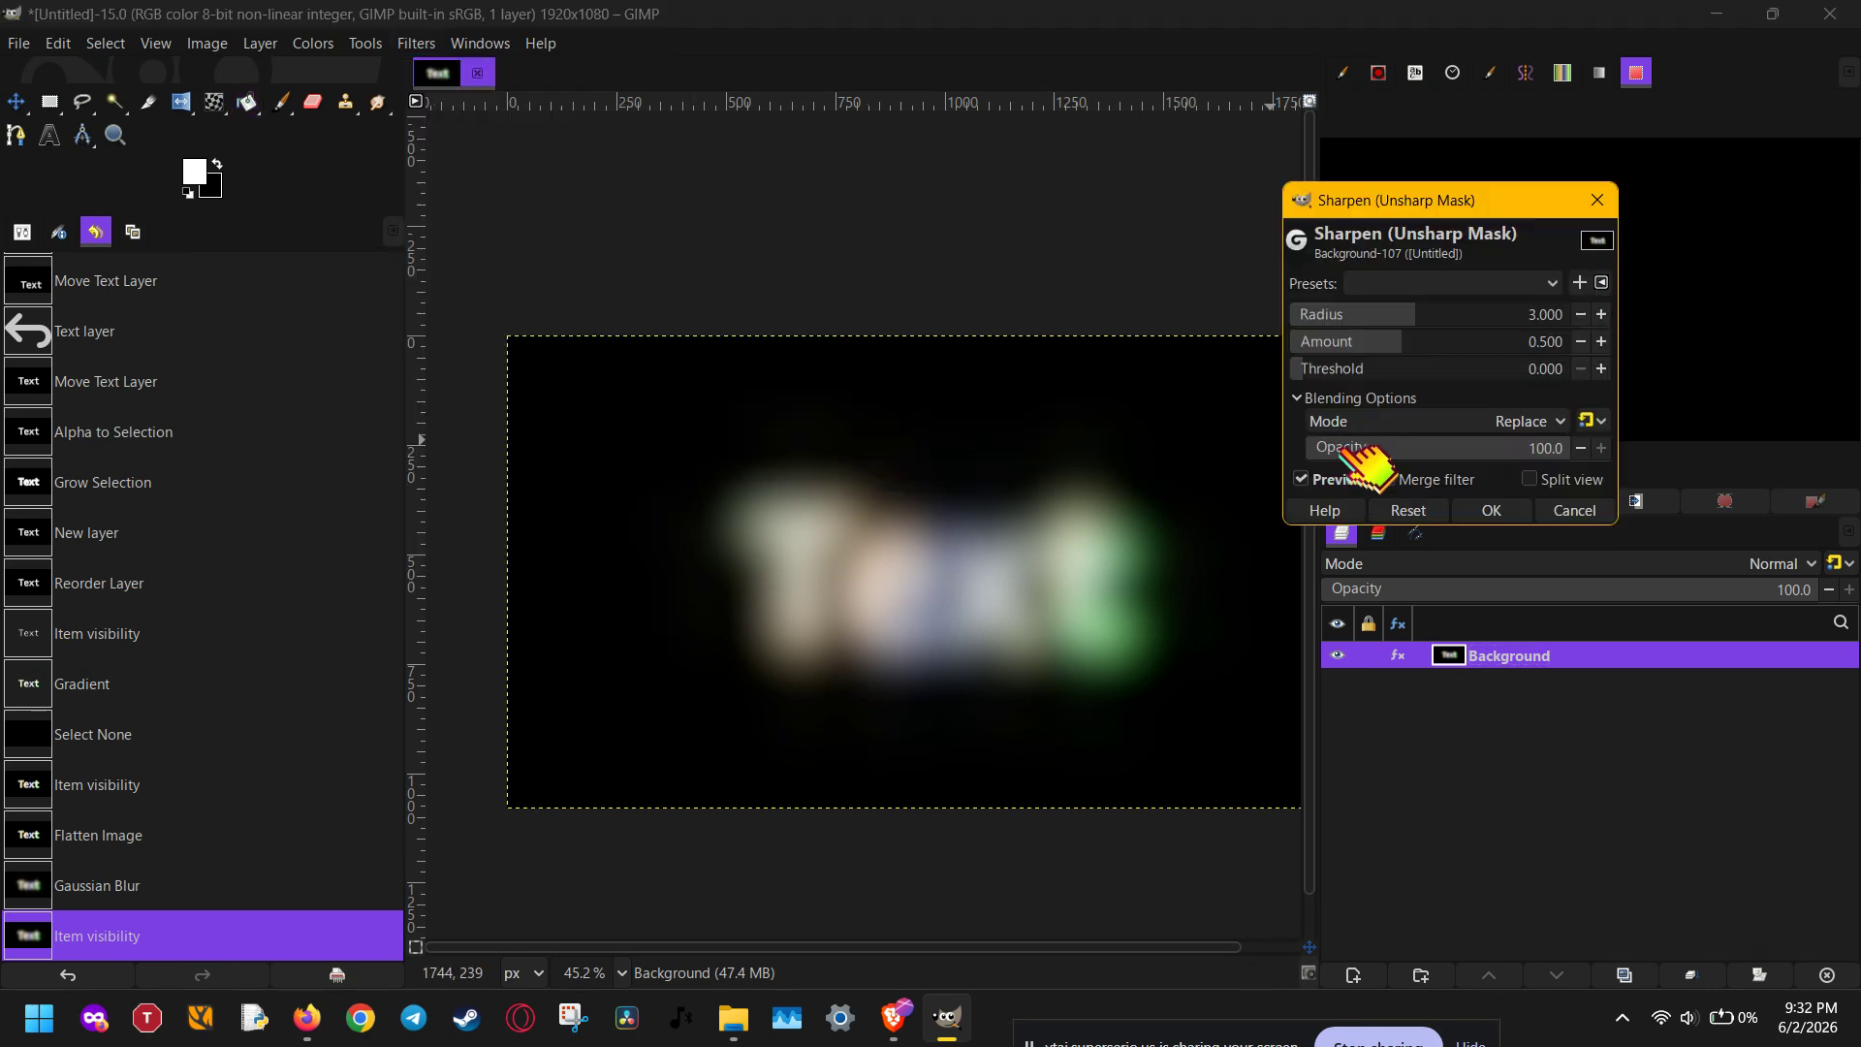
{"action": "left_click", "coordinate": [1462, 341]}
{"action": "left_click_drag", "start_coordinate": [1443, 314], "coordinate": [1614, 316]}
{"action": "left_click_drag", "start_coordinate": [1501, 347], "coordinate": [1629, 344]}
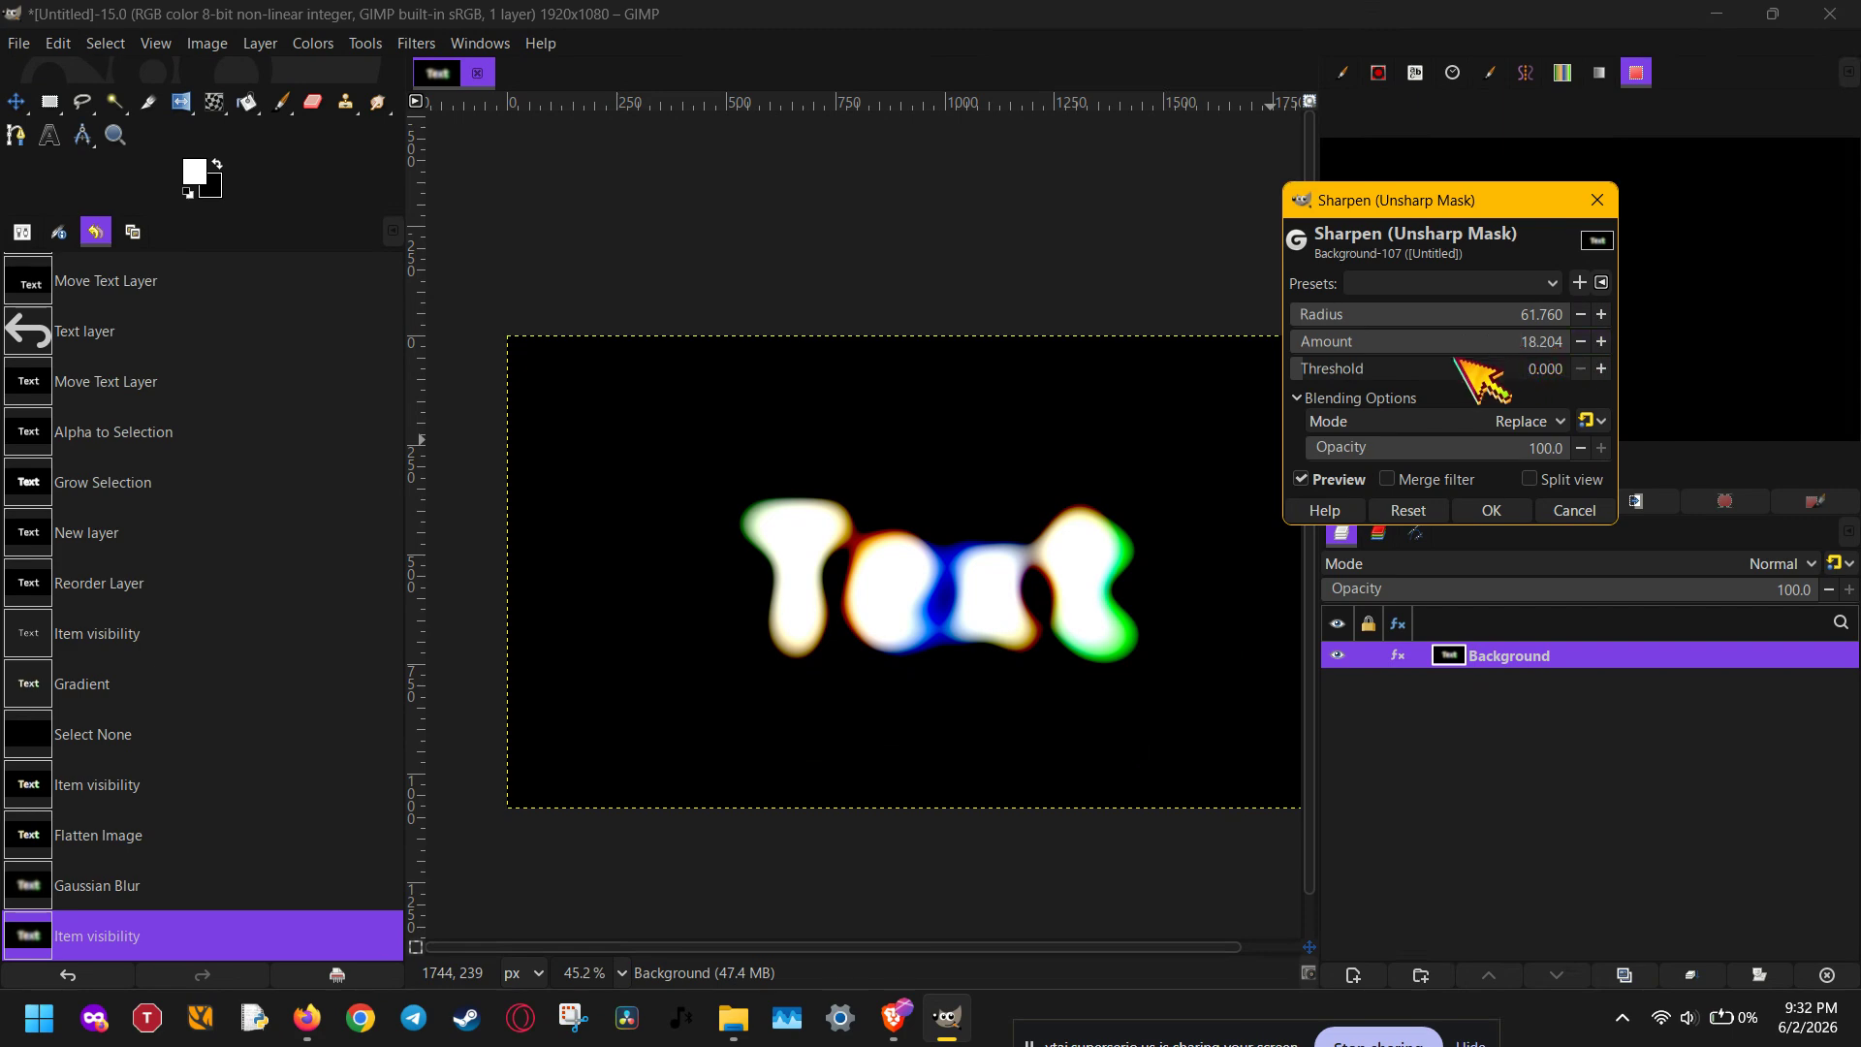
{"action": "left_click", "coordinate": [1387, 370]}
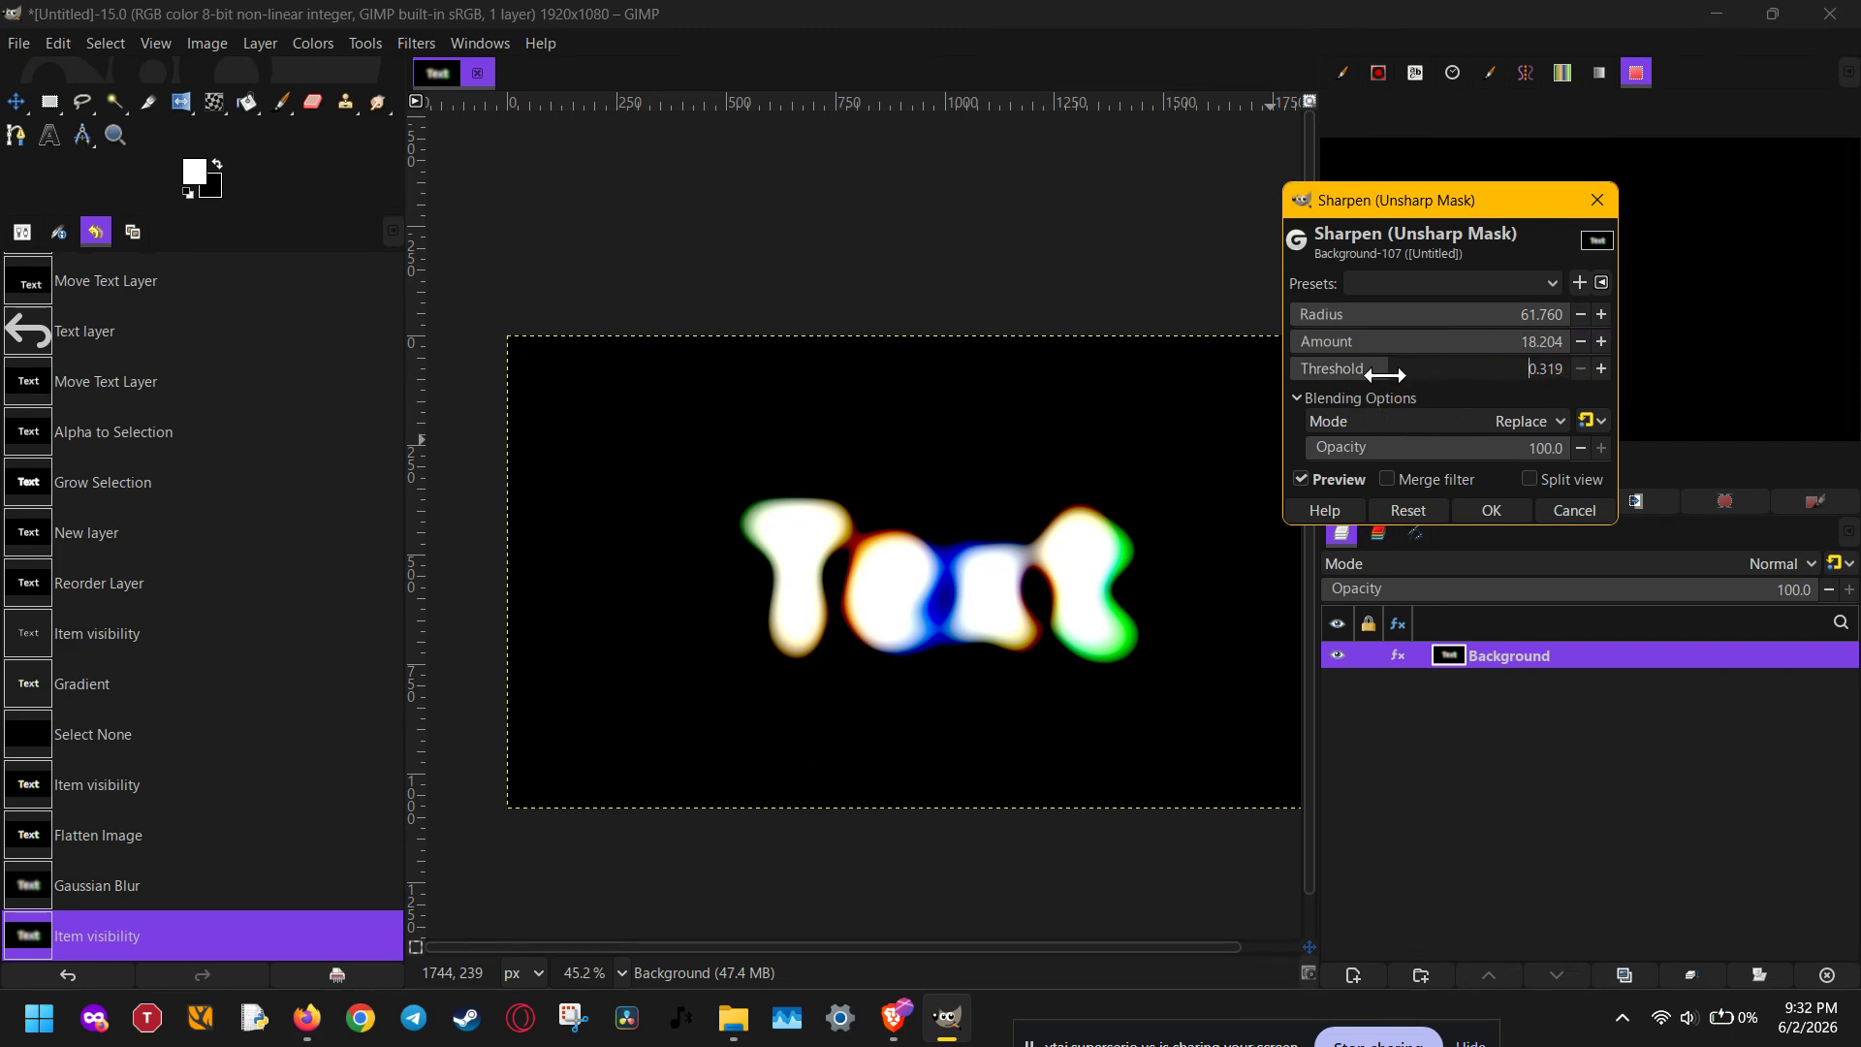
{"action": "left_click_drag", "start_coordinate": [1385, 376], "coordinate": [1277, 375]}
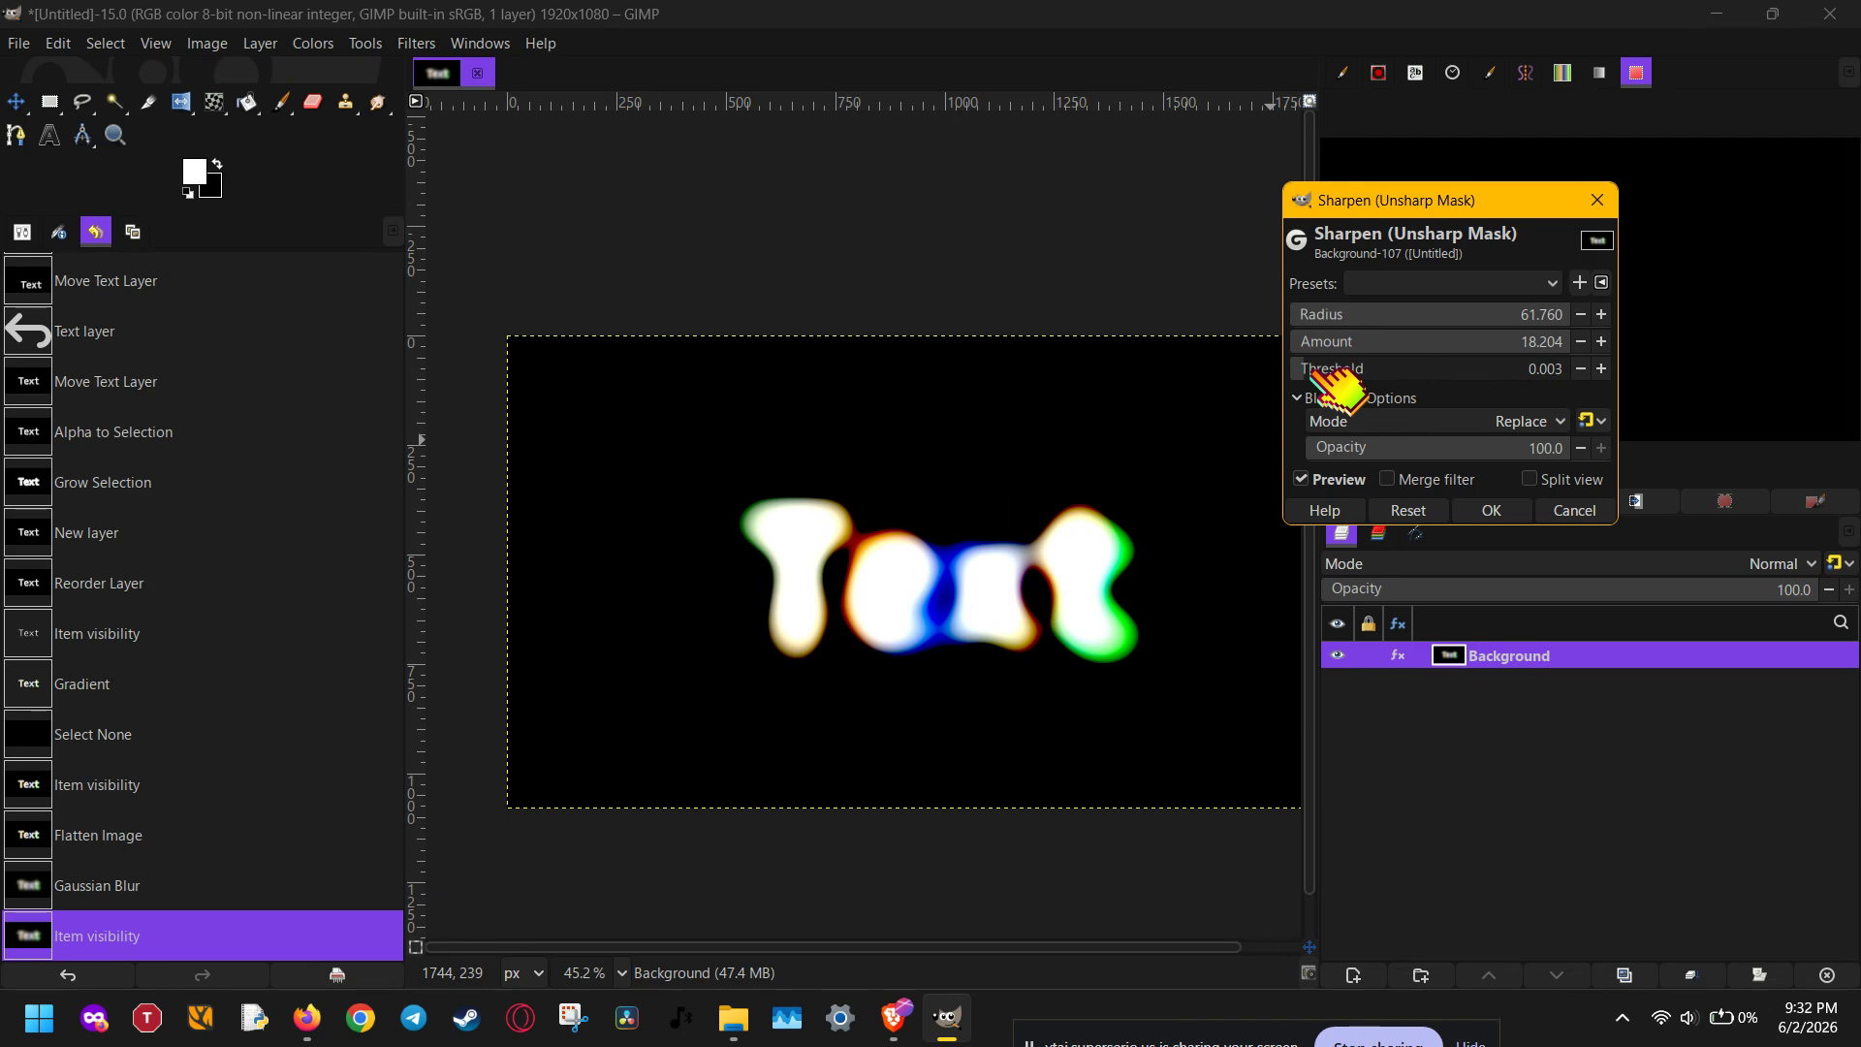
{"action": "left_click", "coordinate": [1573, 511]}
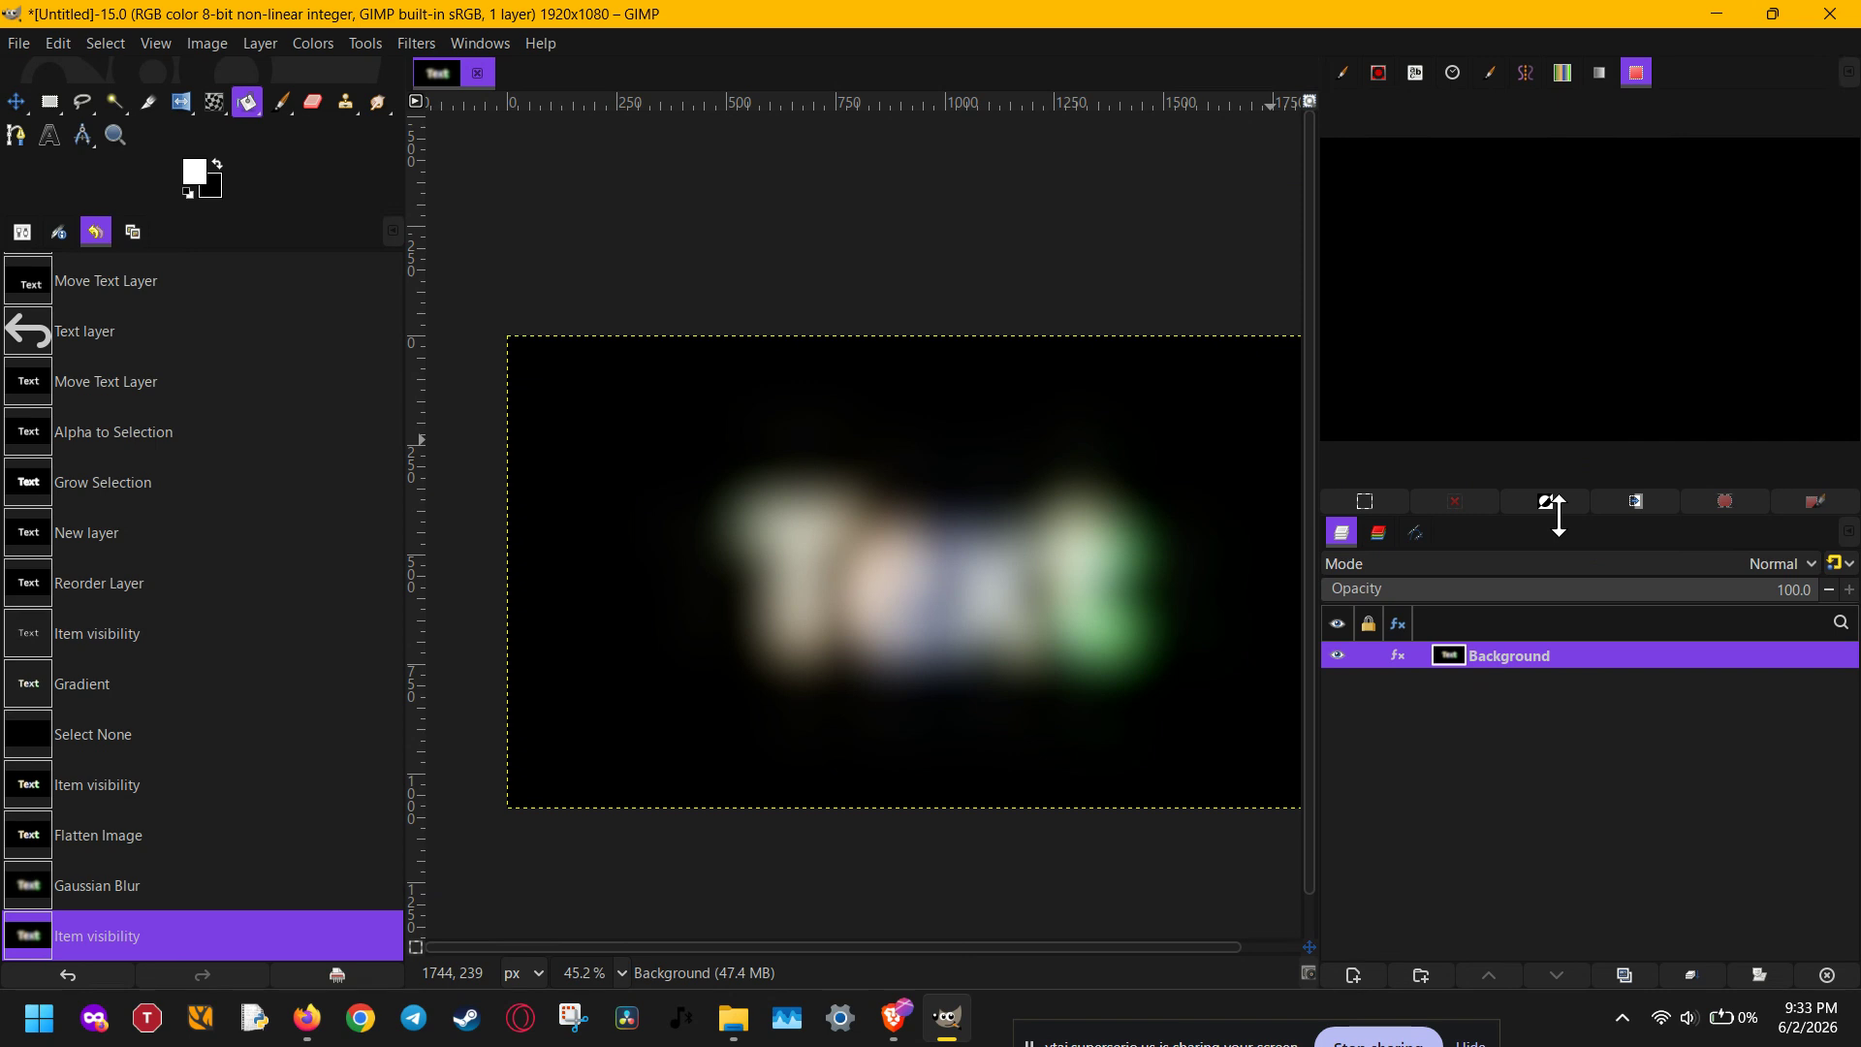